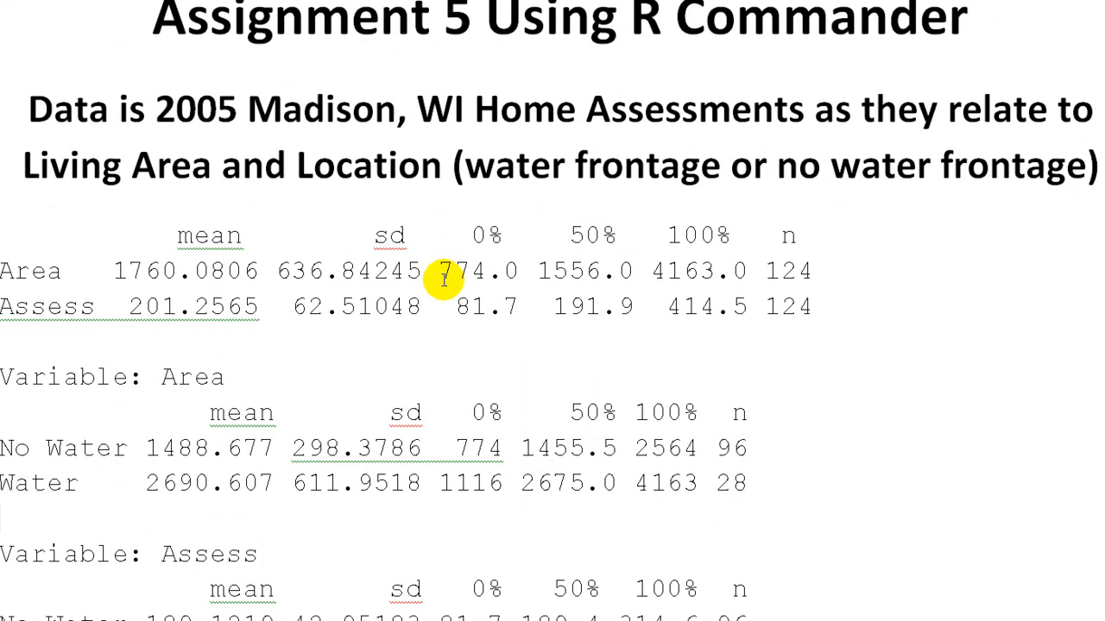
Set up an R Commander scatterplot of Assess against Area with marginal boxplots, least-squares line, smooth line and spread turned off
scroll(442, 278, "down", 2)
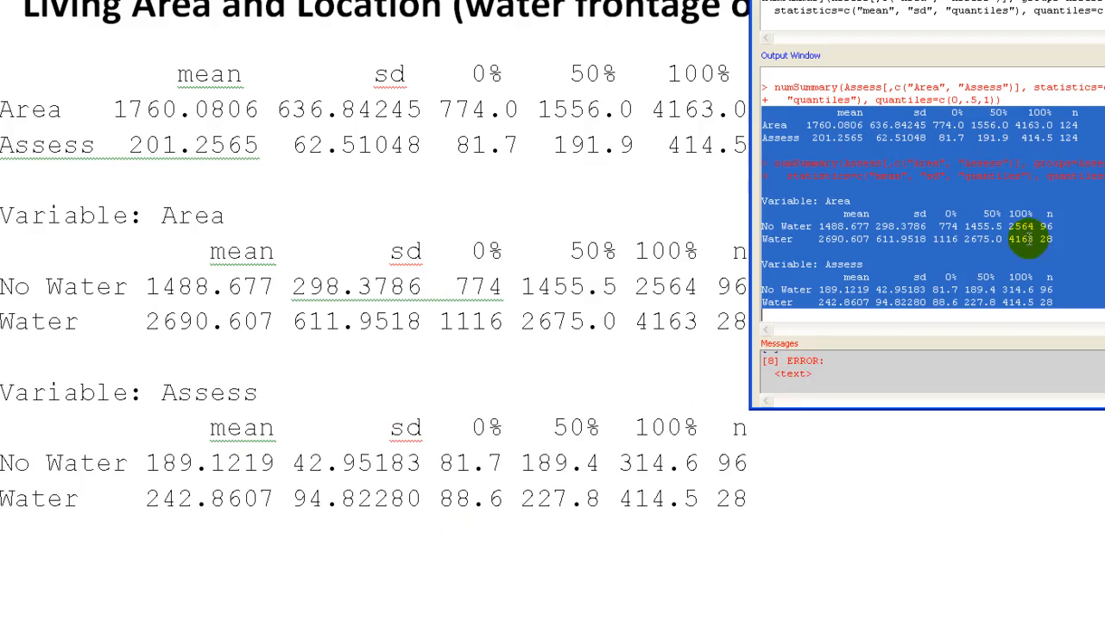
left_click(1024, 242)
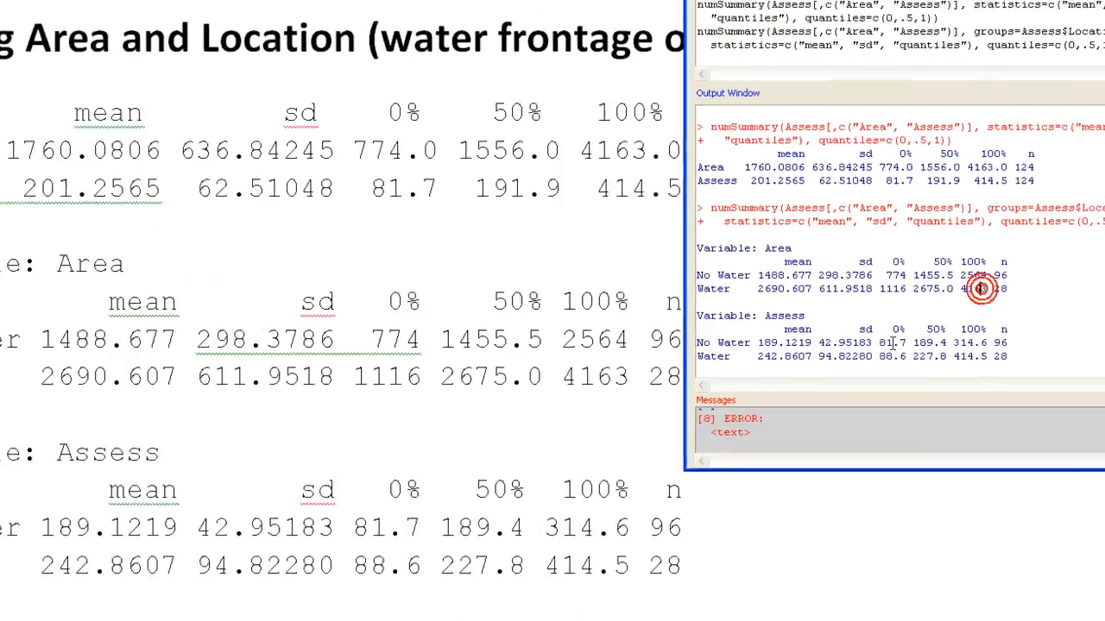
left_click(369, 75)
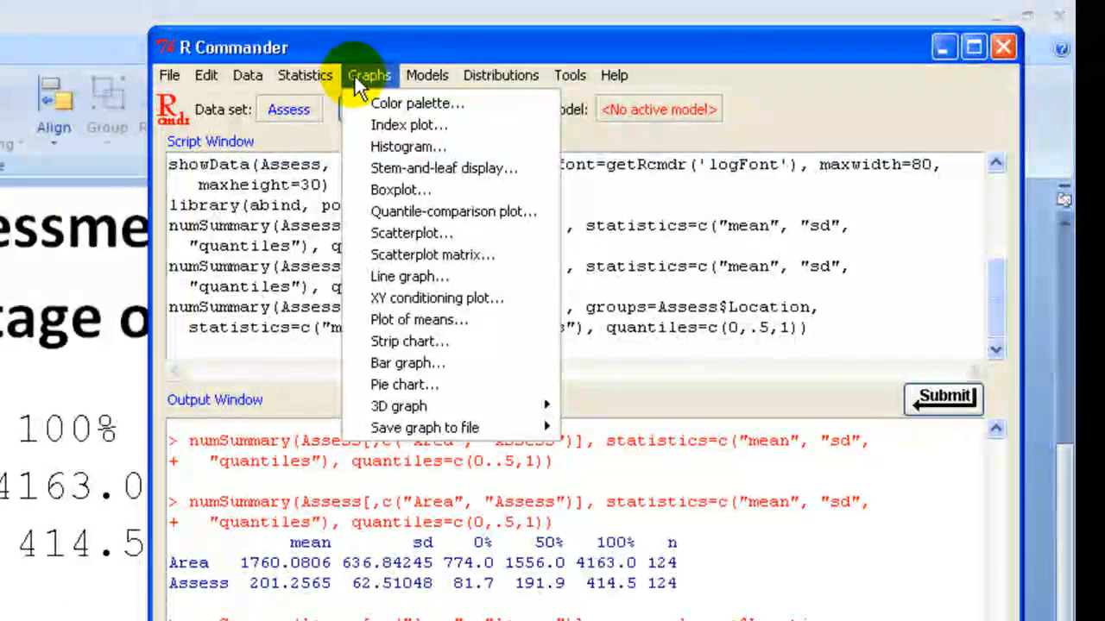
left_click(401, 233)
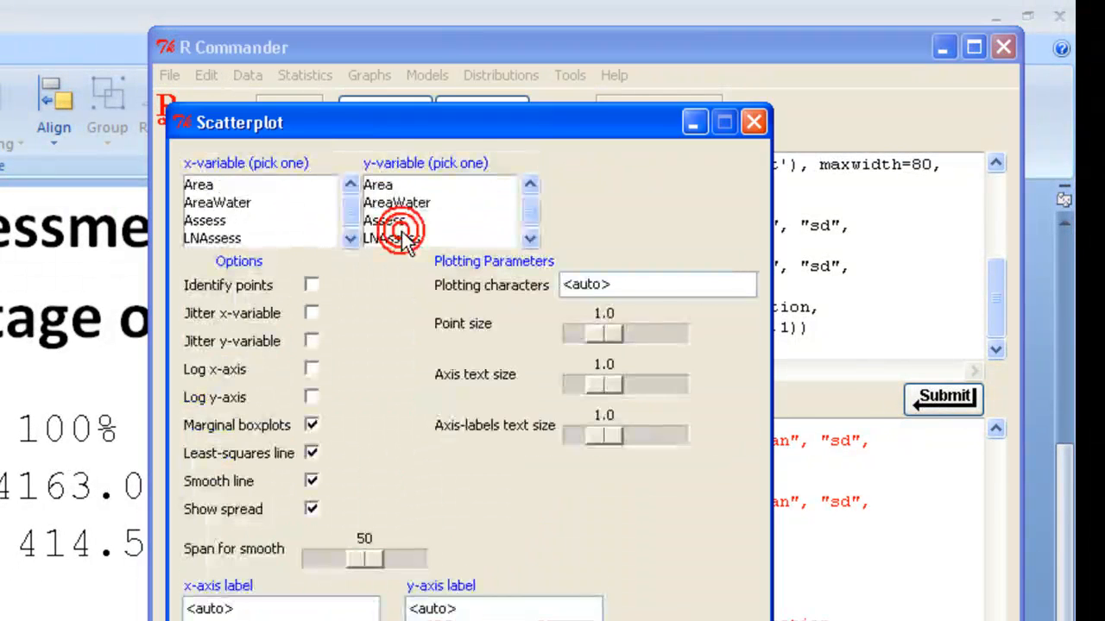
left_click(199, 185)
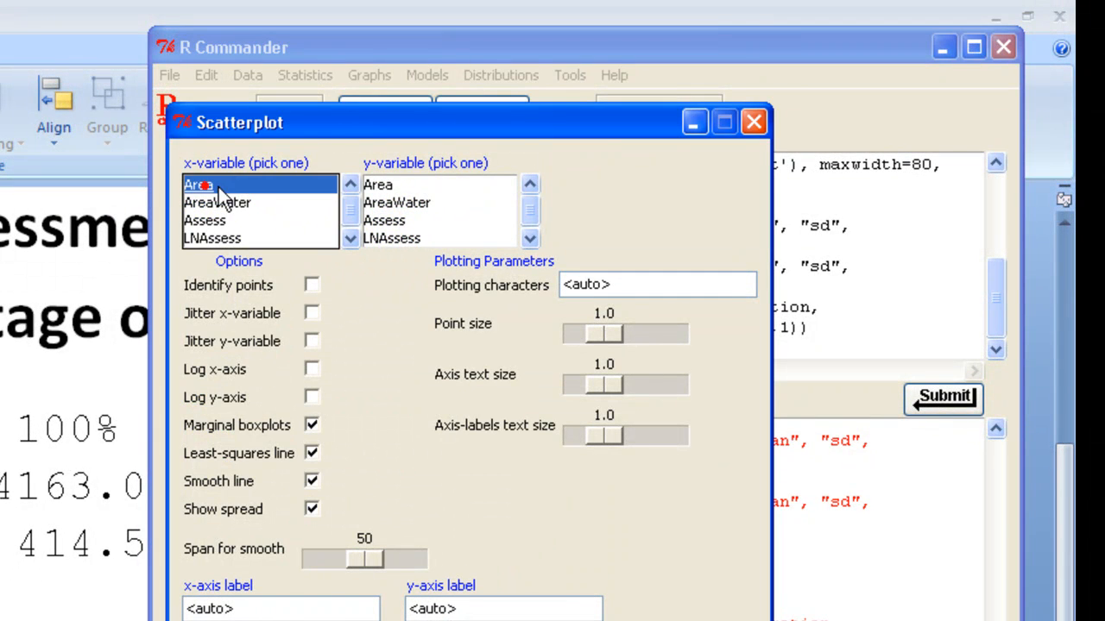
left_click(384, 221)
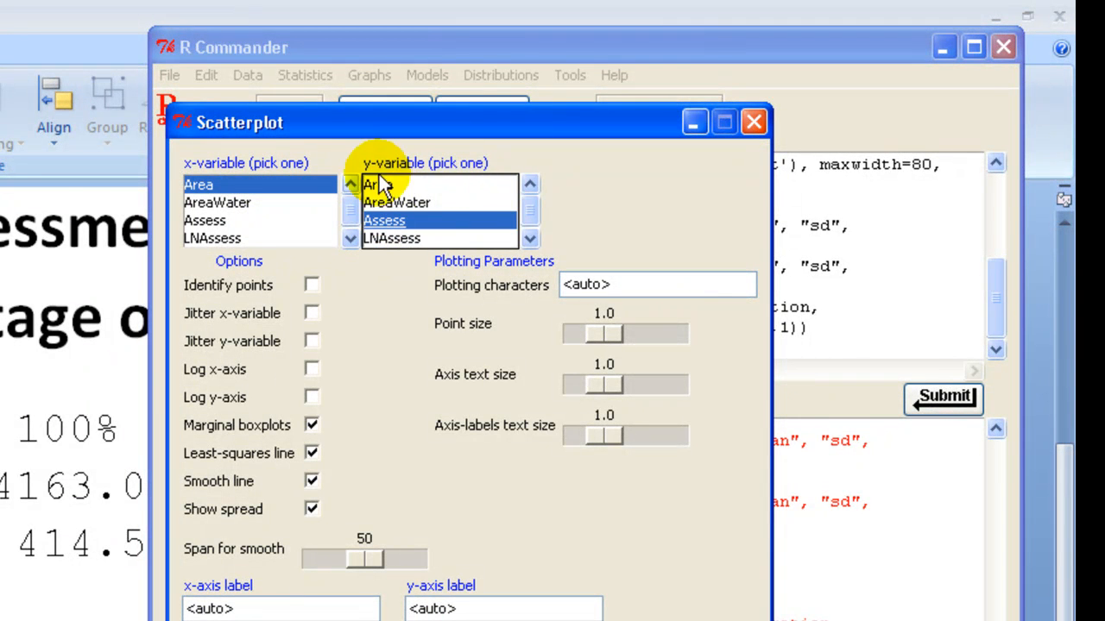
left_click(310, 427)
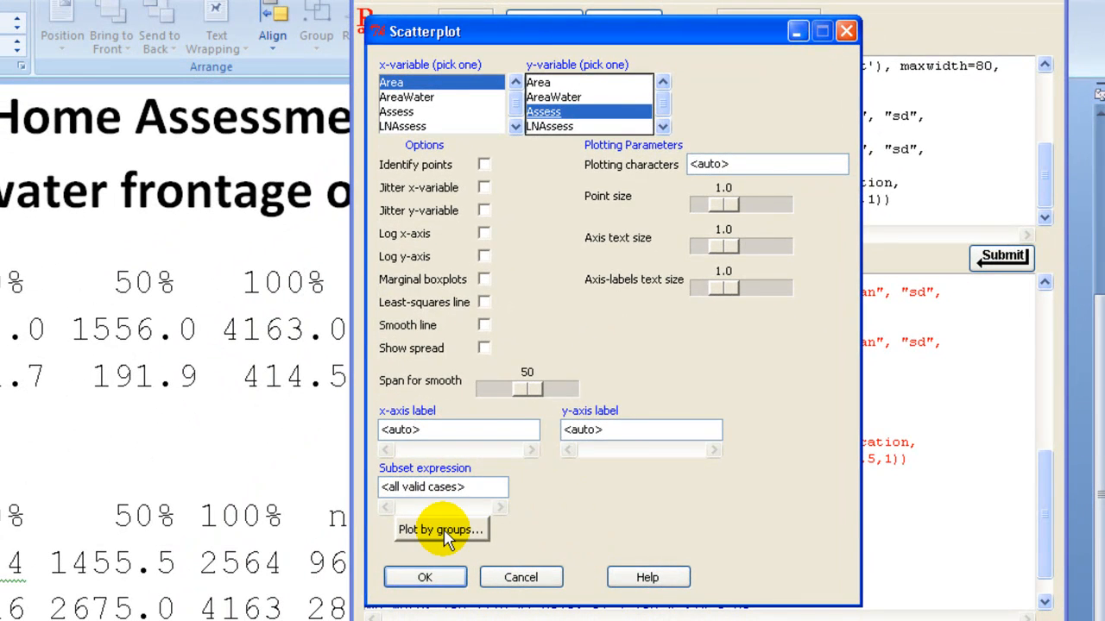
Group the scatterplot by Location and generate it
left_click(445, 531)
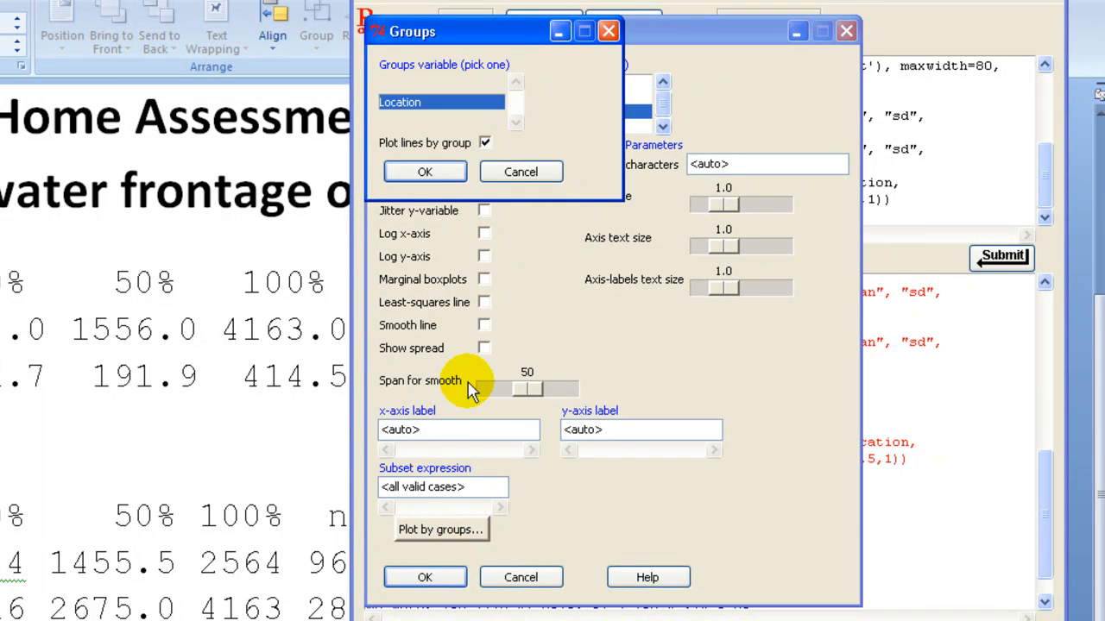
left_click(421, 180)
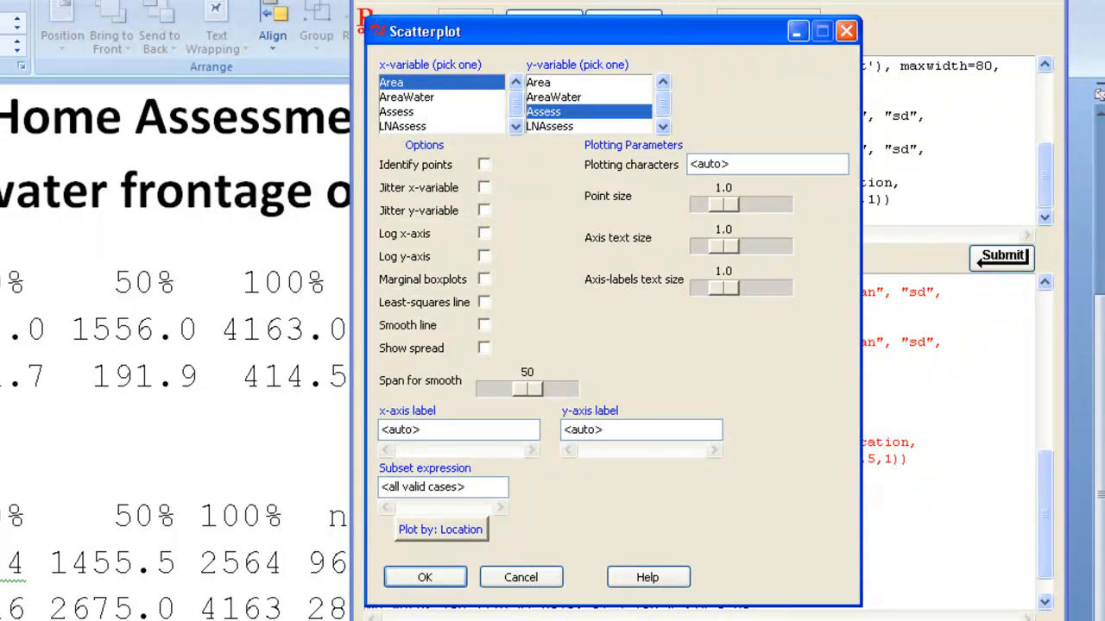
left_click(443, 576)
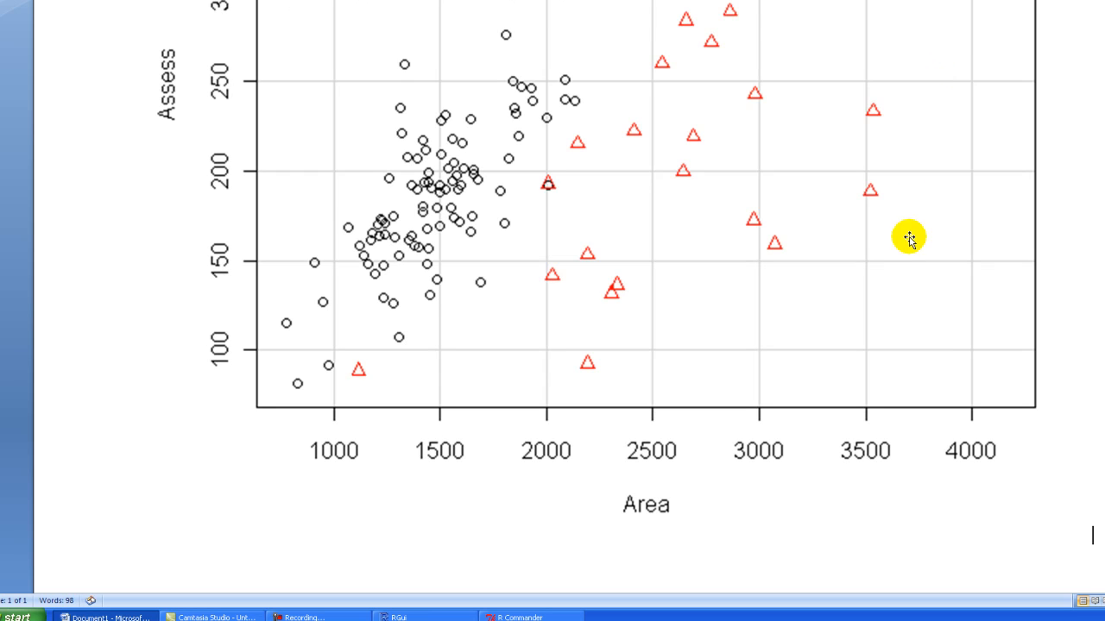
Shrink the Assess versus Area scatterplot in the Word document to fit beneath the summary tables
left_click(1033, 464)
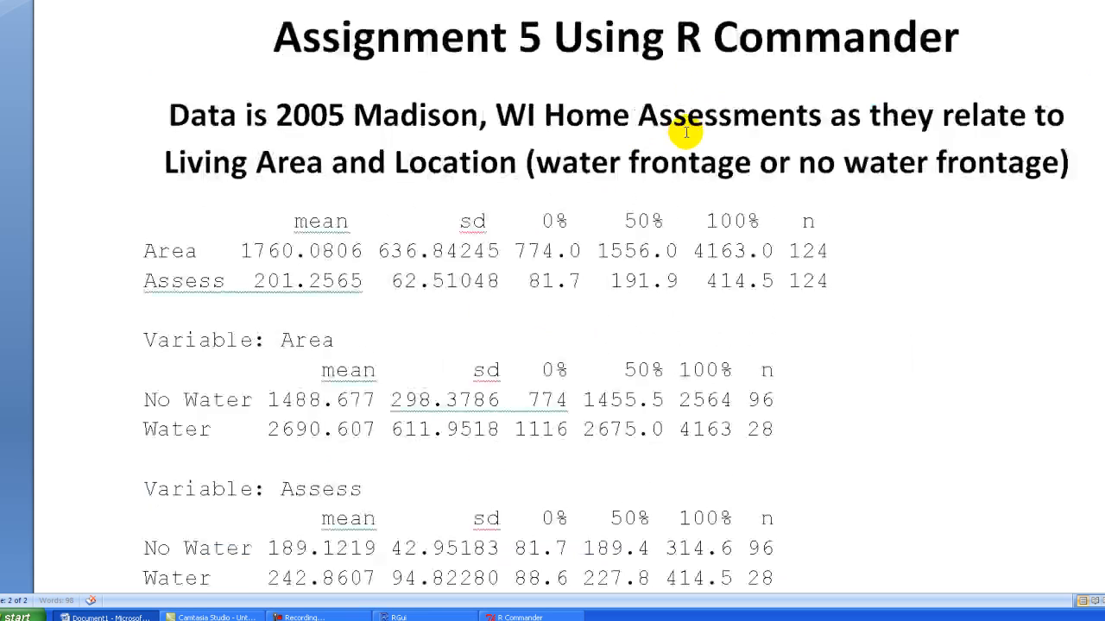
scroll(716, 299, "down", 10)
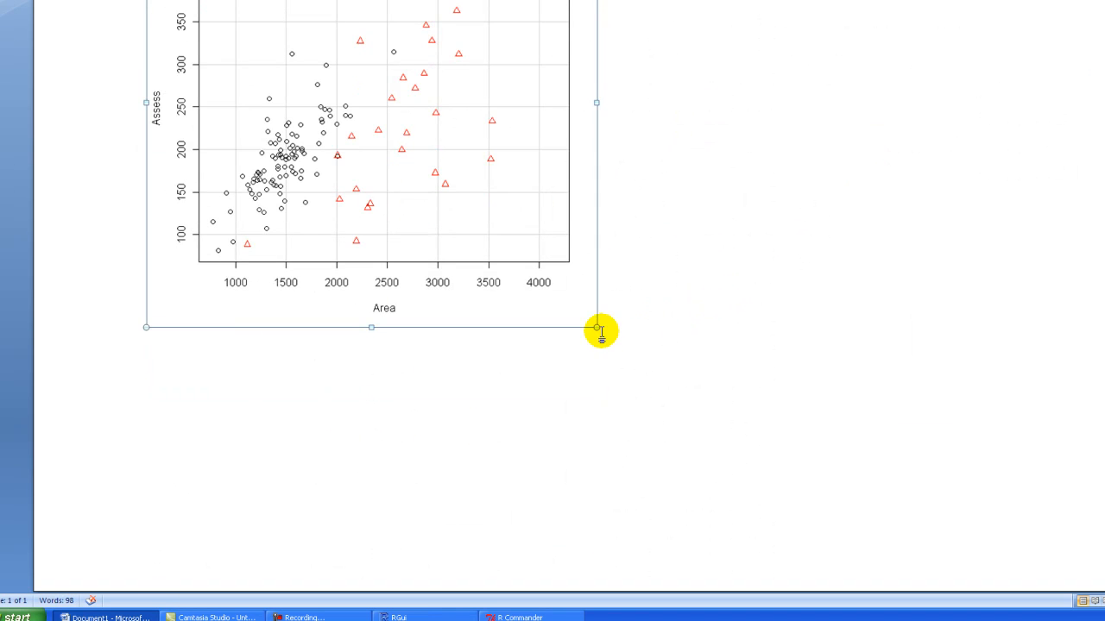
left_click_drag(597, 326, 494, 225)
left_click(636, 245)
scroll(642, 247, "up", 5)
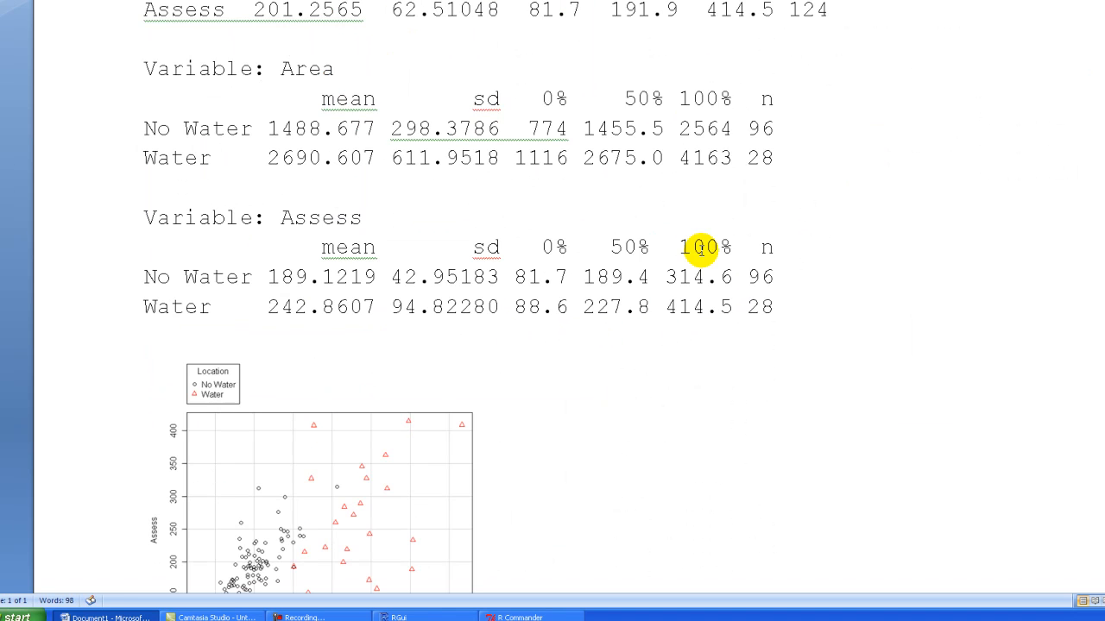
scroll(699, 252, "down", 2)
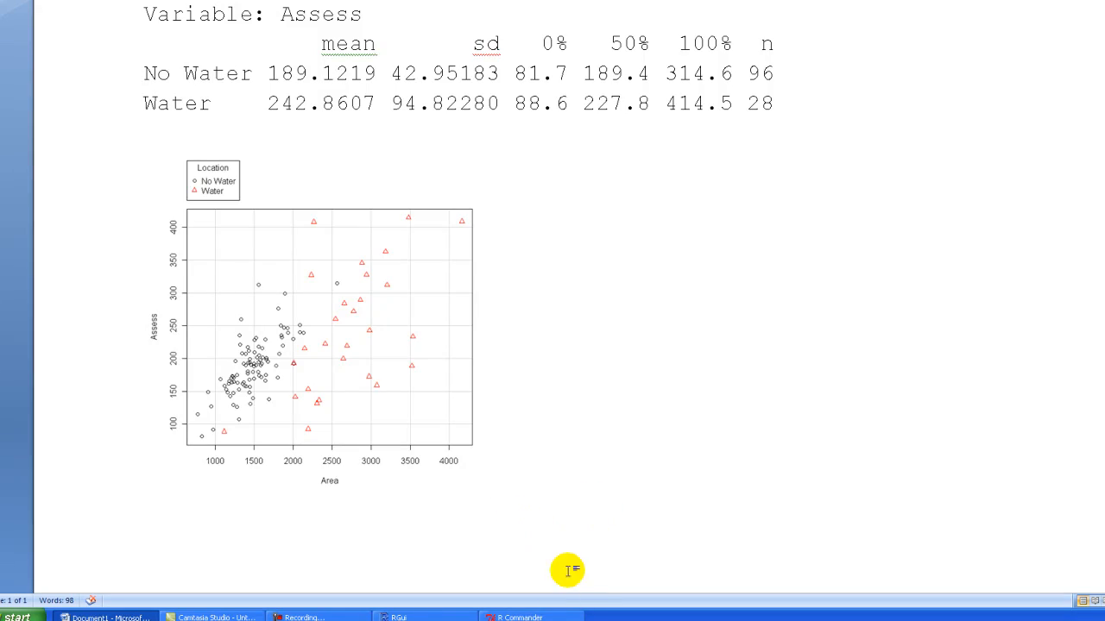
Switch to R Commander and fit the linear model LinearModel.1 with Assess as the response and Area as the predictor
left_click(531, 617)
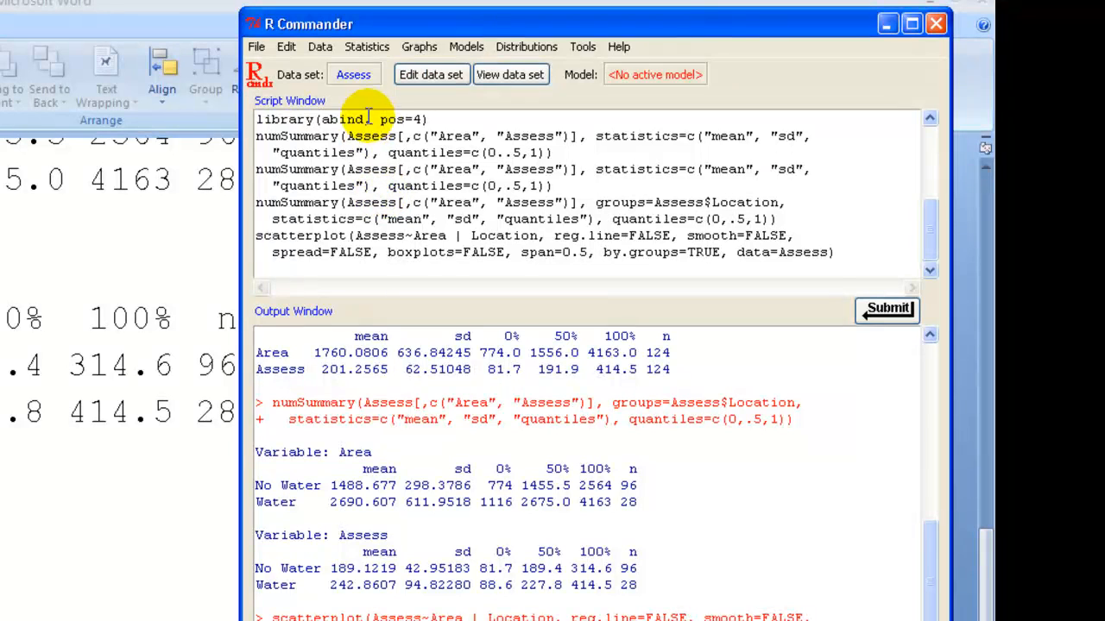
left_click(362, 54)
mouse_move(396, 196)
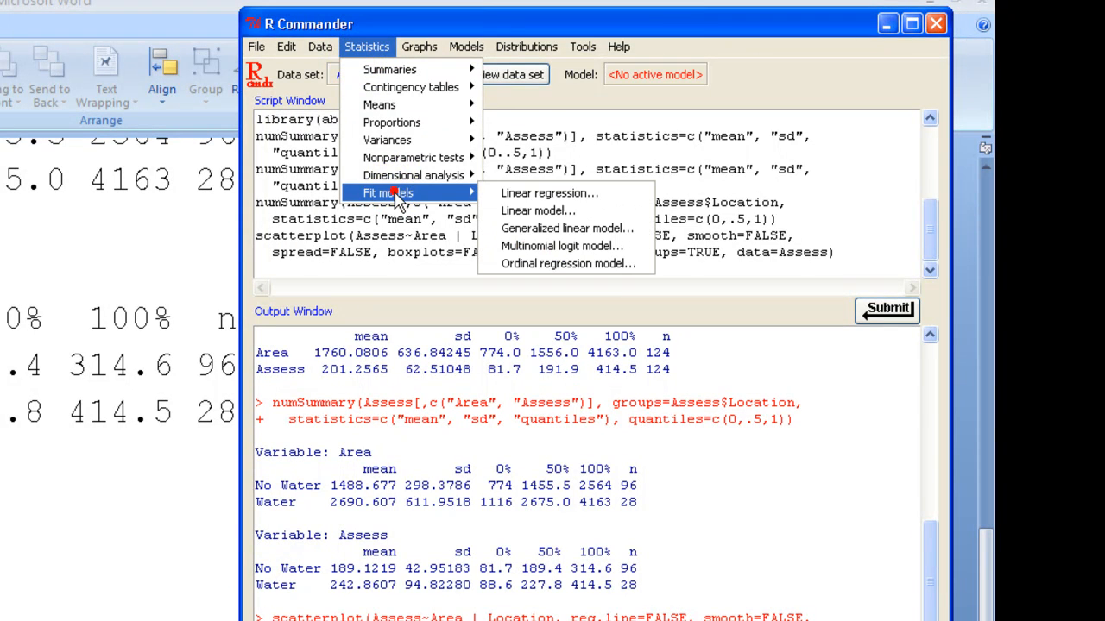
left_click(566, 207)
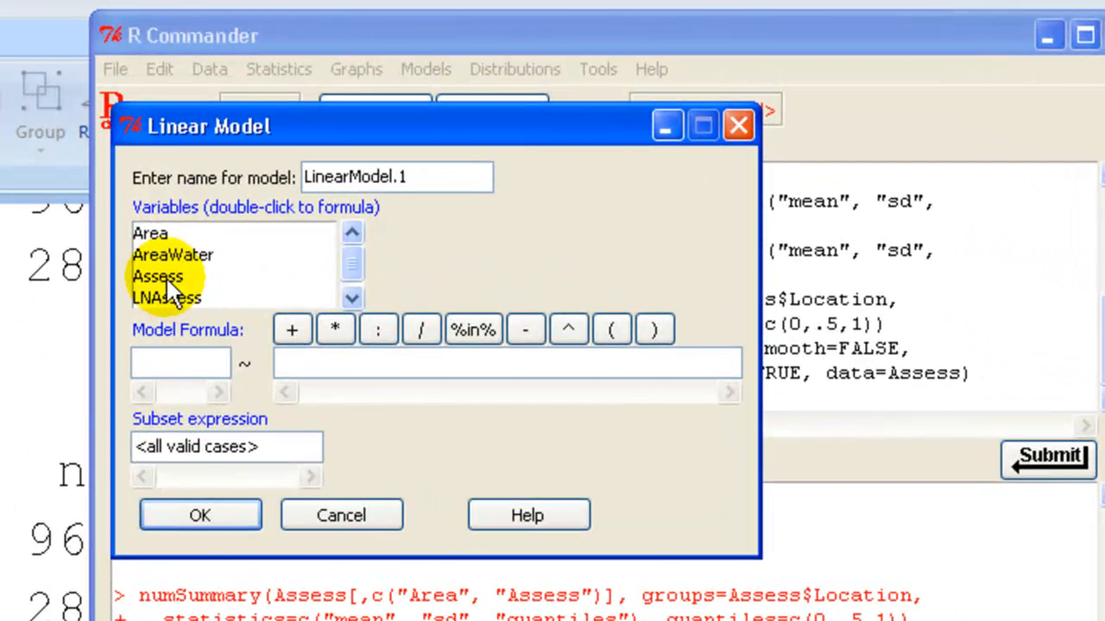
double_click(167, 281)
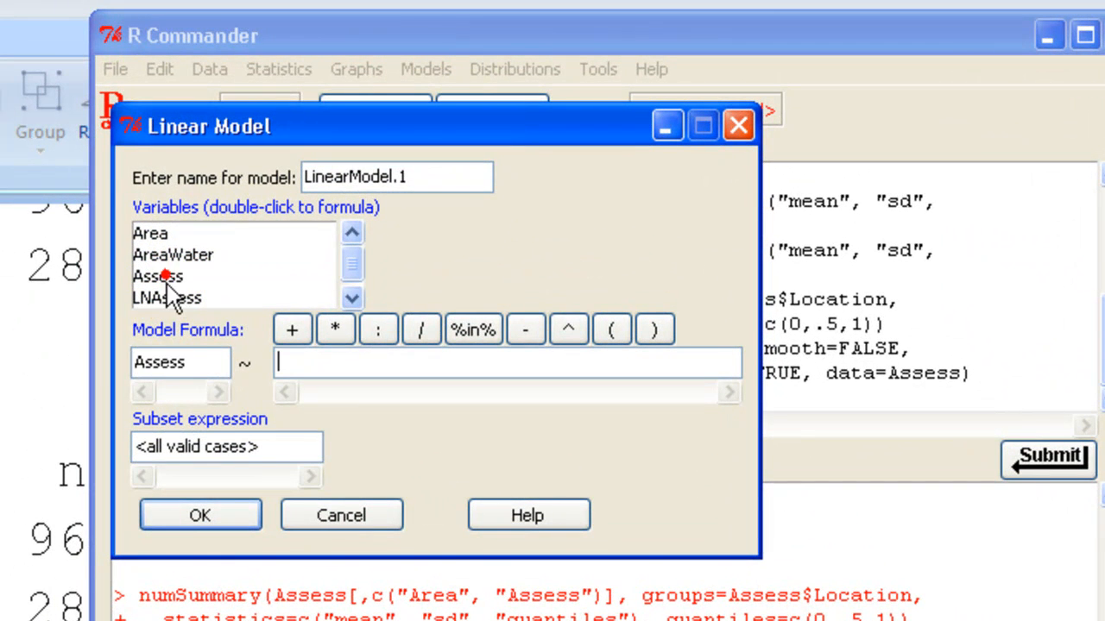
double_click(169, 236)
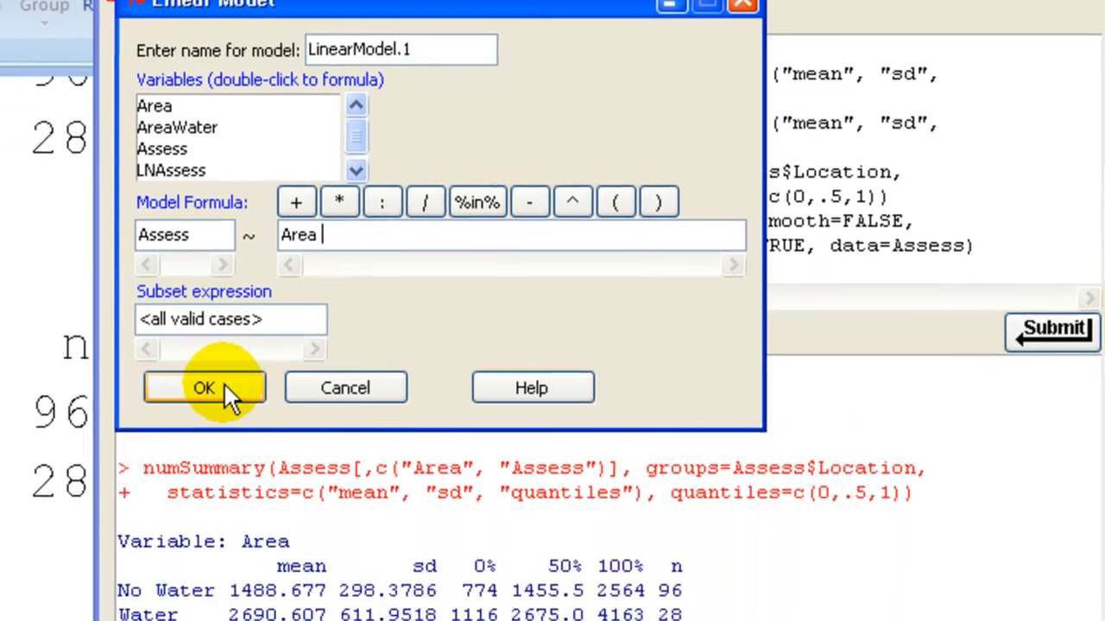
left_click(207, 515)
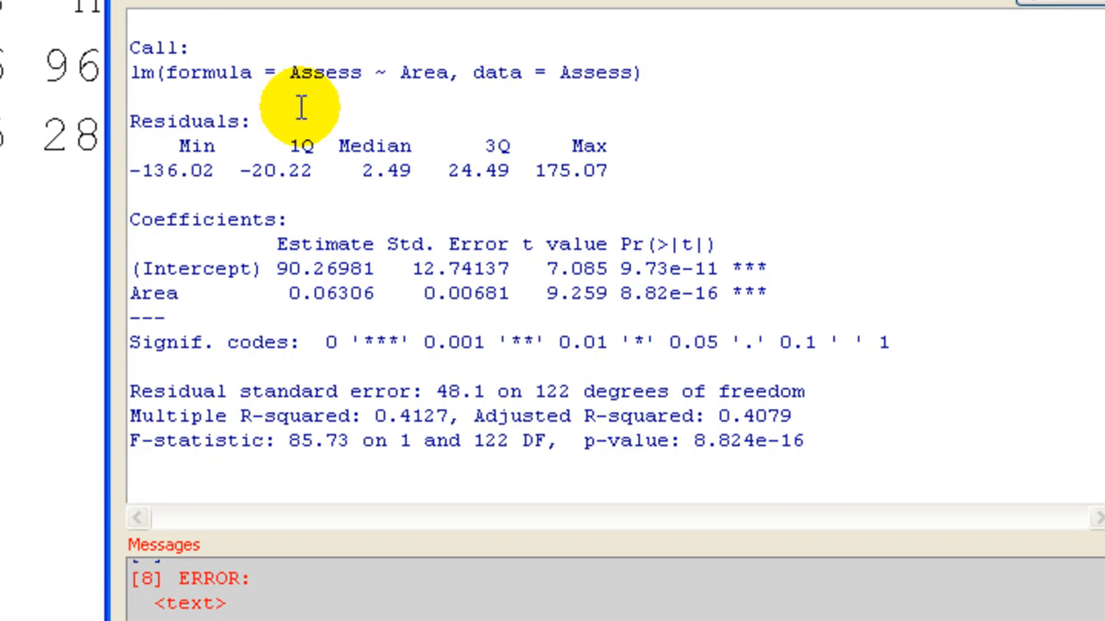
Copy the regression output from Coefficients through the F-statistic line and paste it below the scatterplot in the Word document
left_click_drag(816, 441, 1047, 442)
left_click(125, 203)
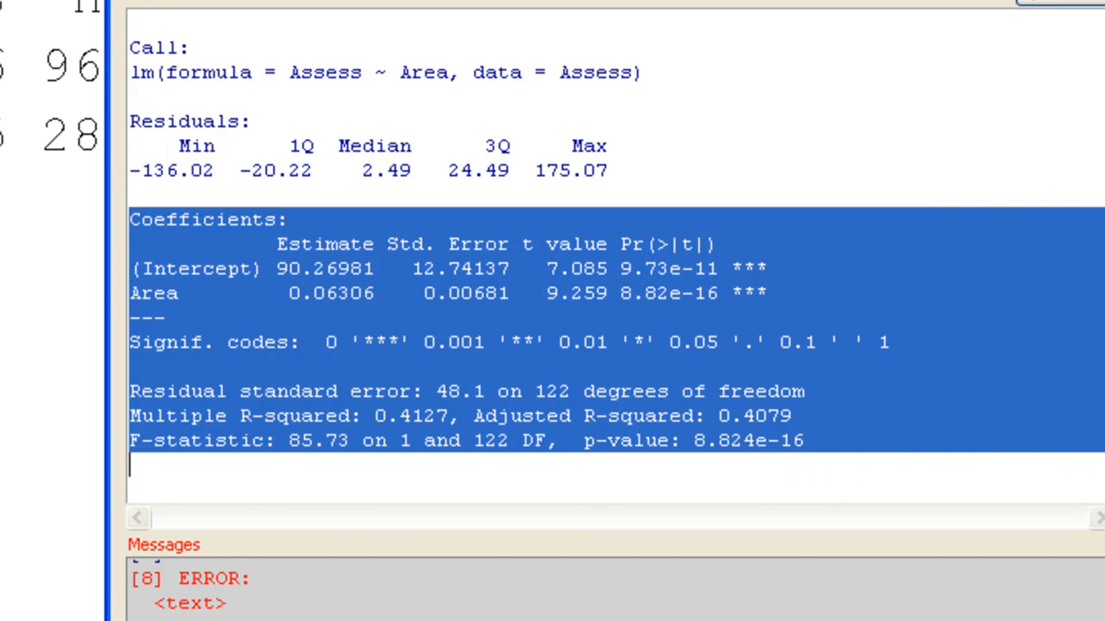
key("alt+Tab")
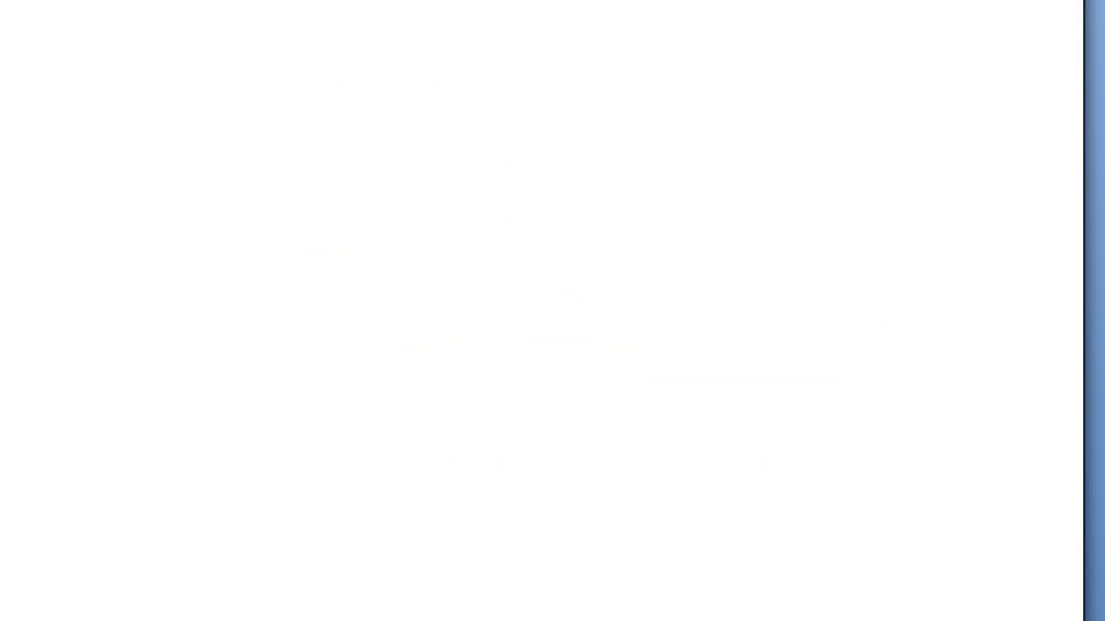
key("ctrl+v")
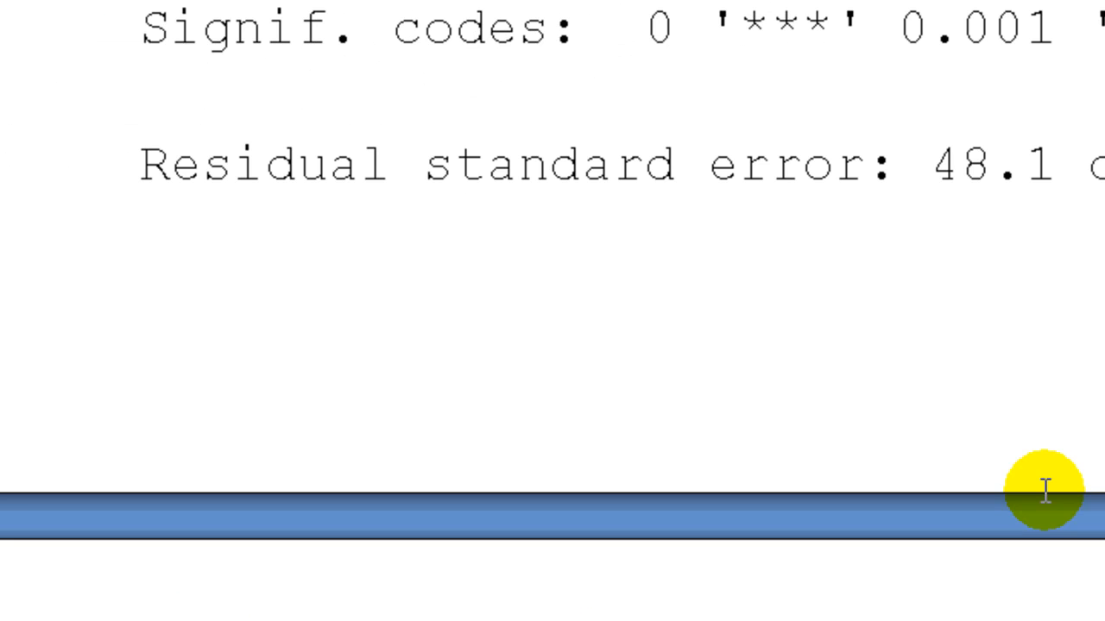
left_click_drag(57, 47, 108, 618)
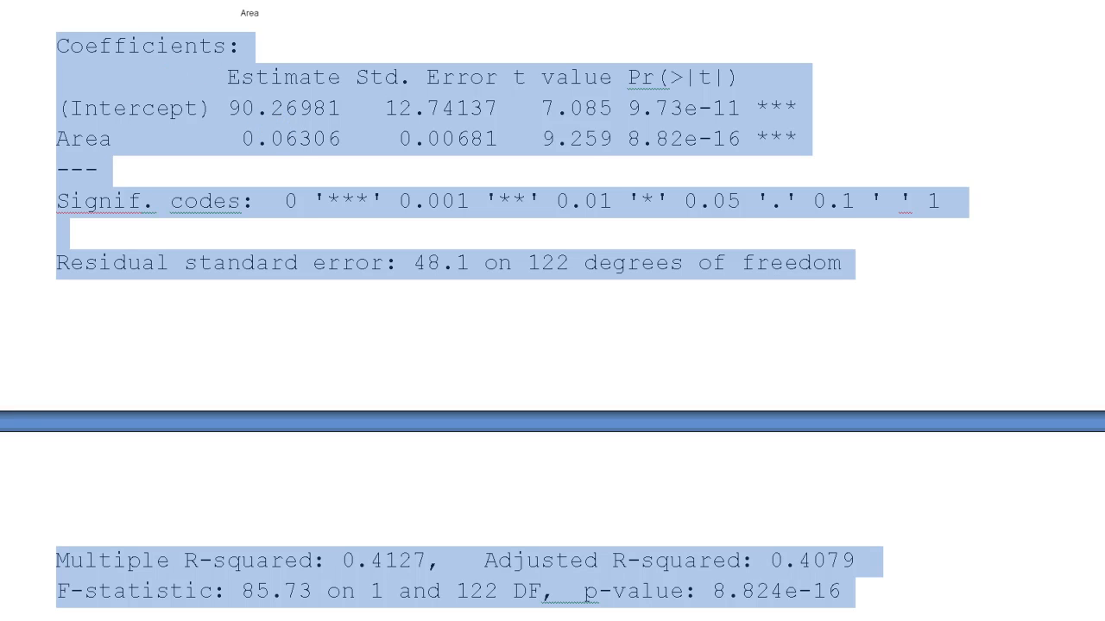
left_click(322, 198)
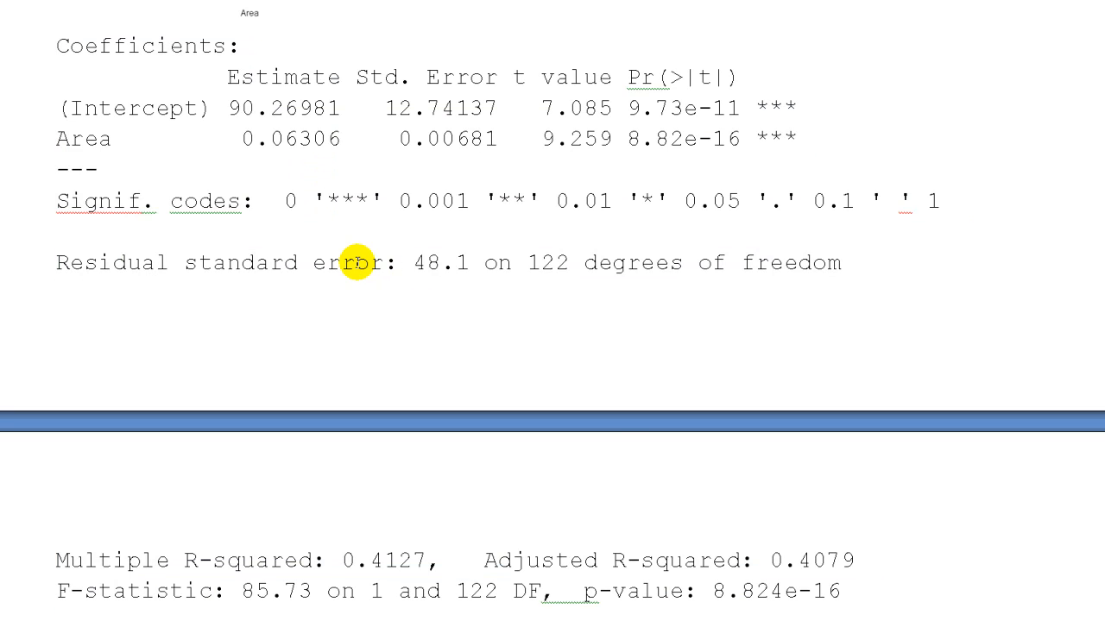
Examine the pasted regression output: intercept and Area estimates, residual standard error, degrees of freedom, Area's t and p values, and multiple R-squared
scroll(356, 263, "up", 3)
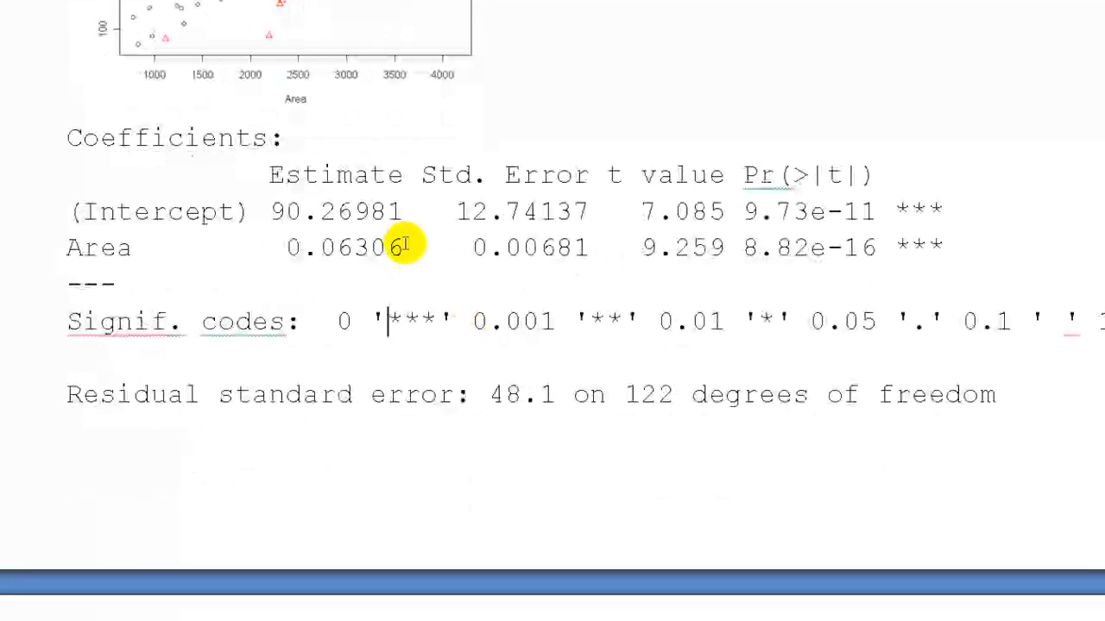
left_click_drag(273, 206, 363, 204)
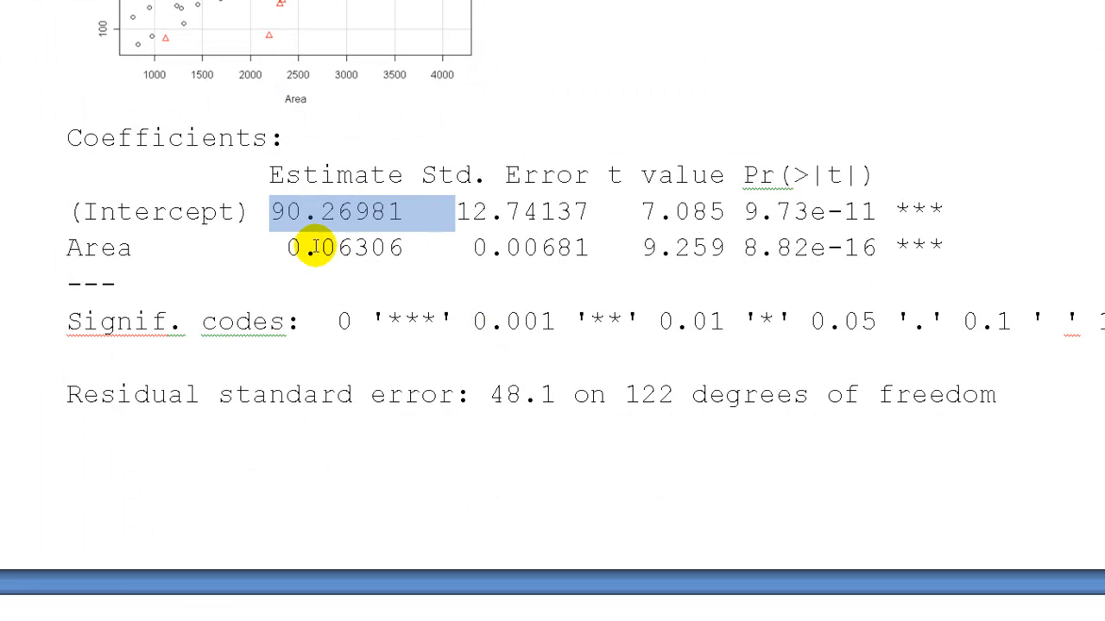
double_click(289, 246)
scroll(504, 374, "down", 2)
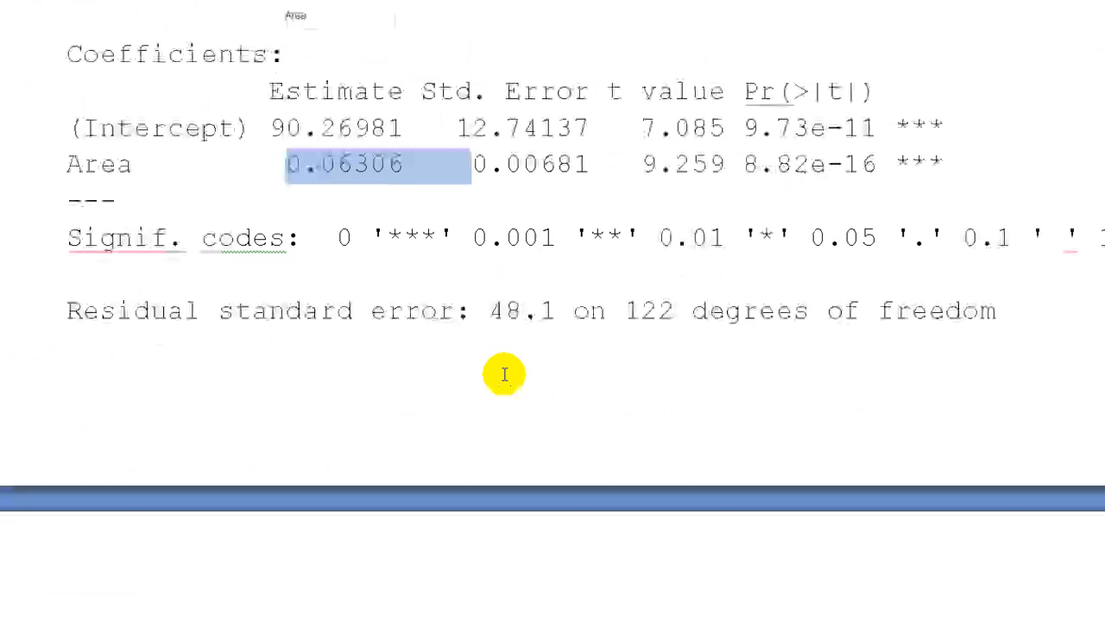
left_click_drag(491, 229, 561, 227)
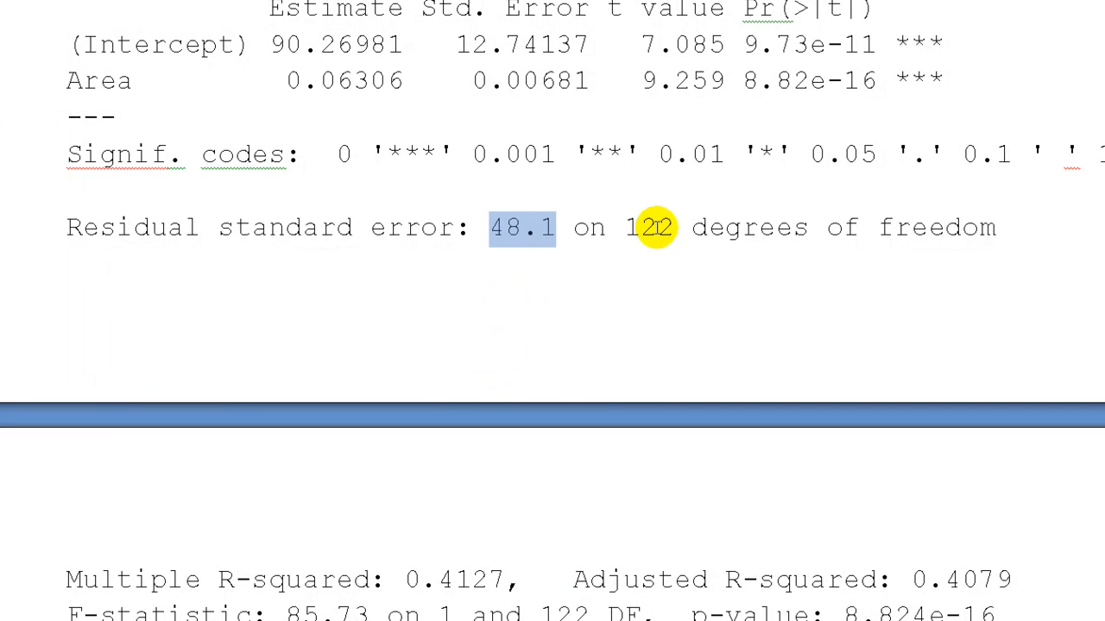
left_click(623, 227)
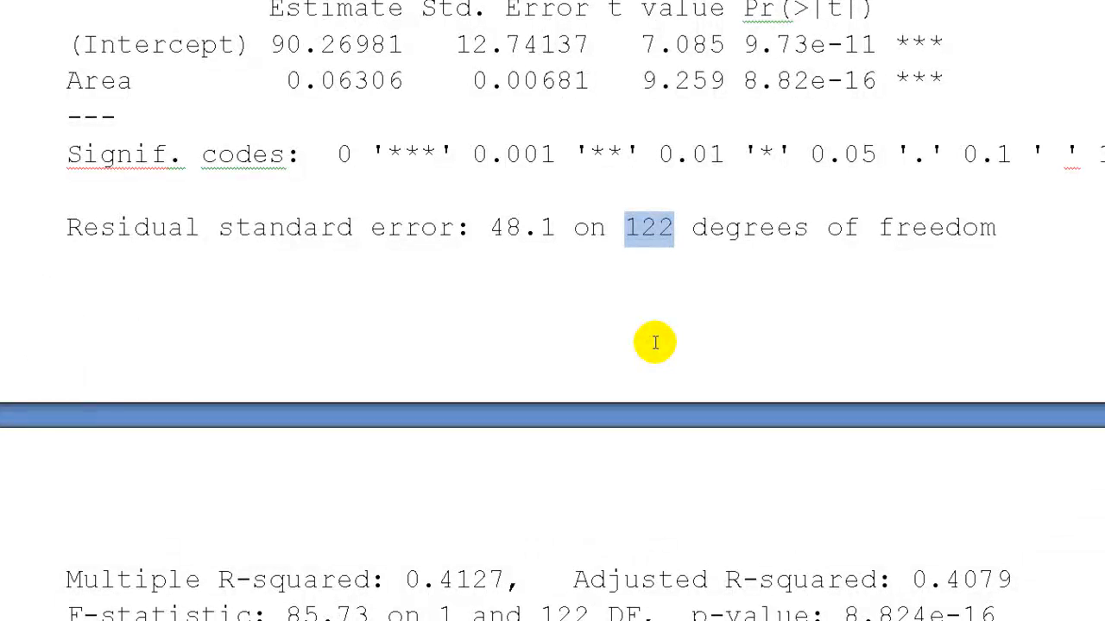
left_click_drag(1038, 76, 641, 83)
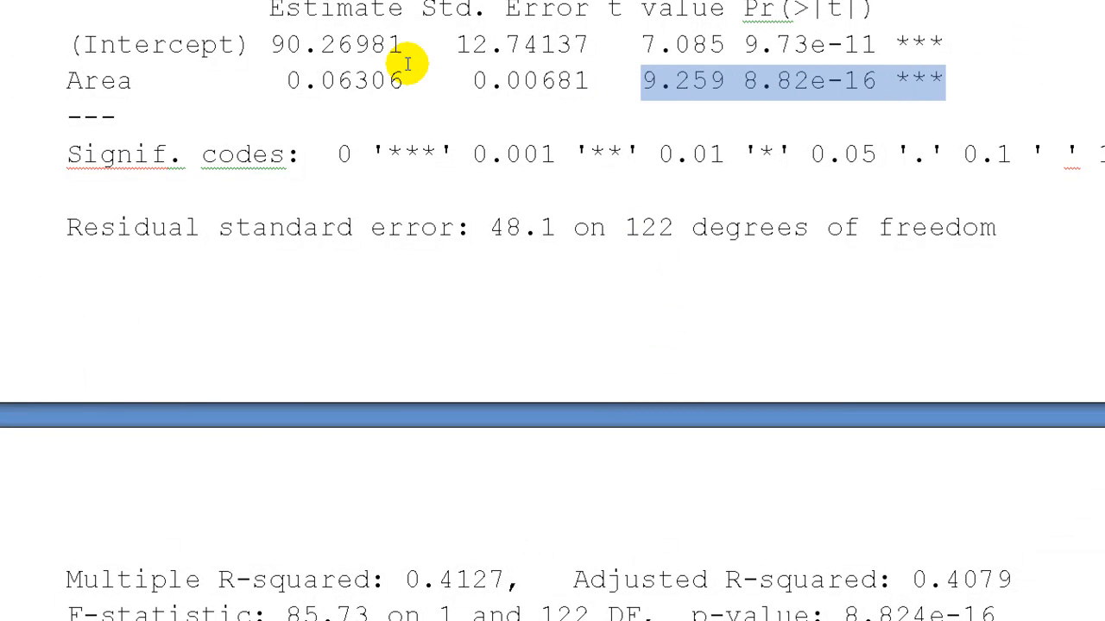
left_click(882, 82)
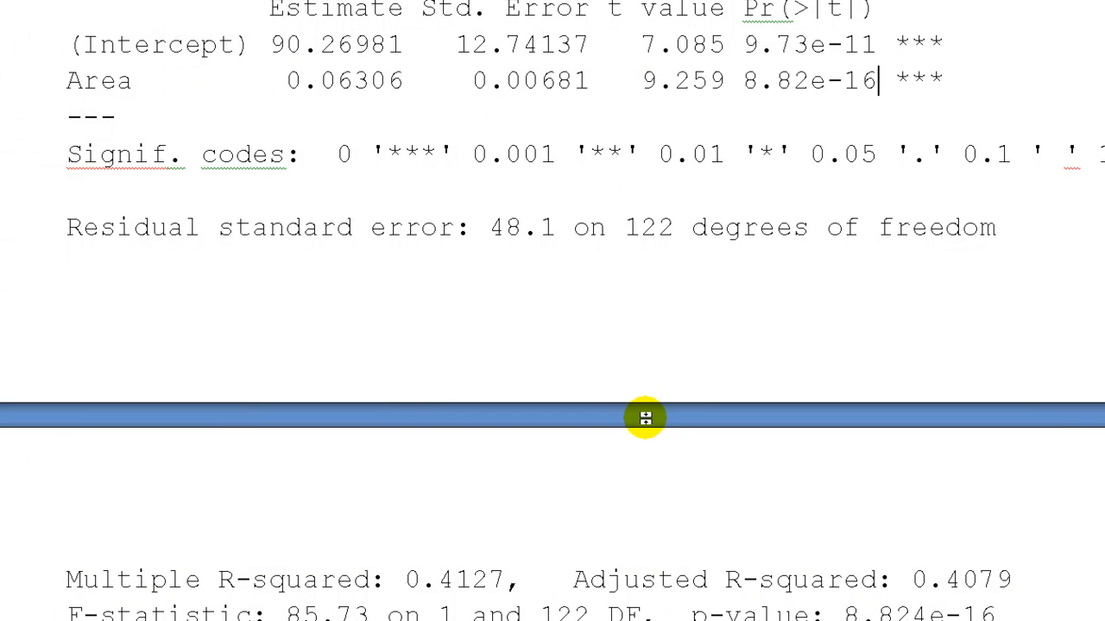
scroll(646, 418, "down", 2)
scroll(513, 353, "up", 2)
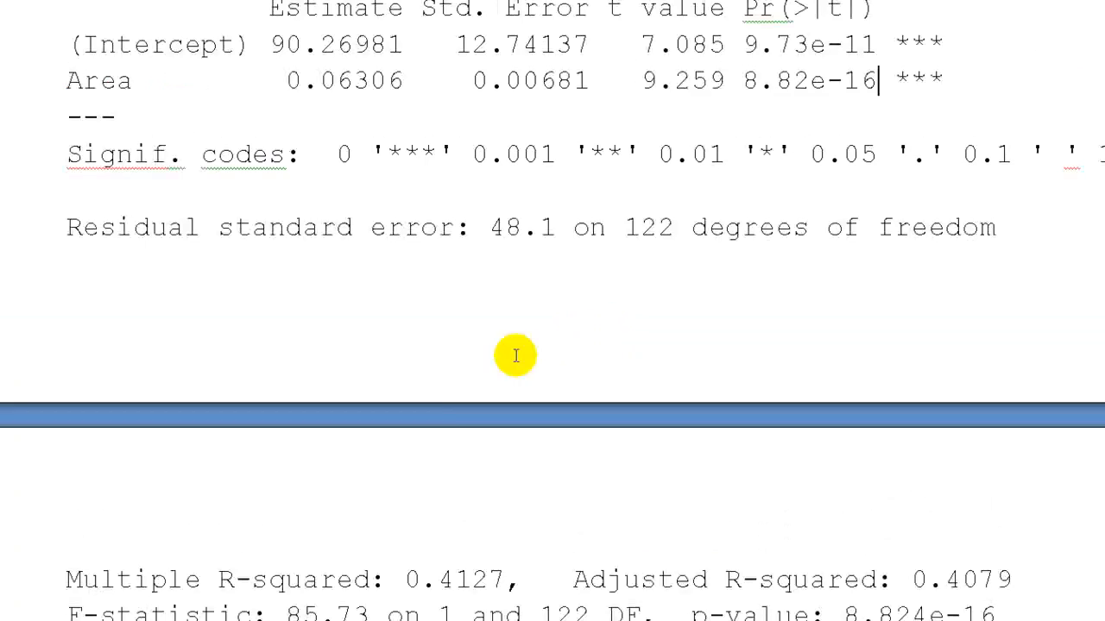
scroll(472, 311, "down", 6)
left_click_drag(406, 328, 526, 346)
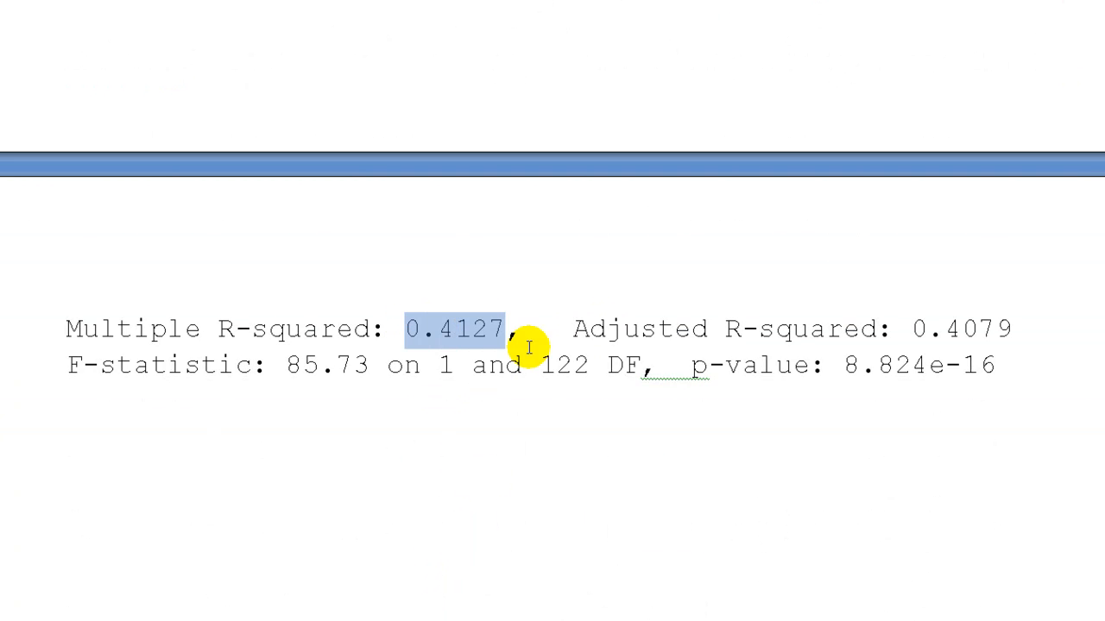
scroll(827, 407, "down", 2)
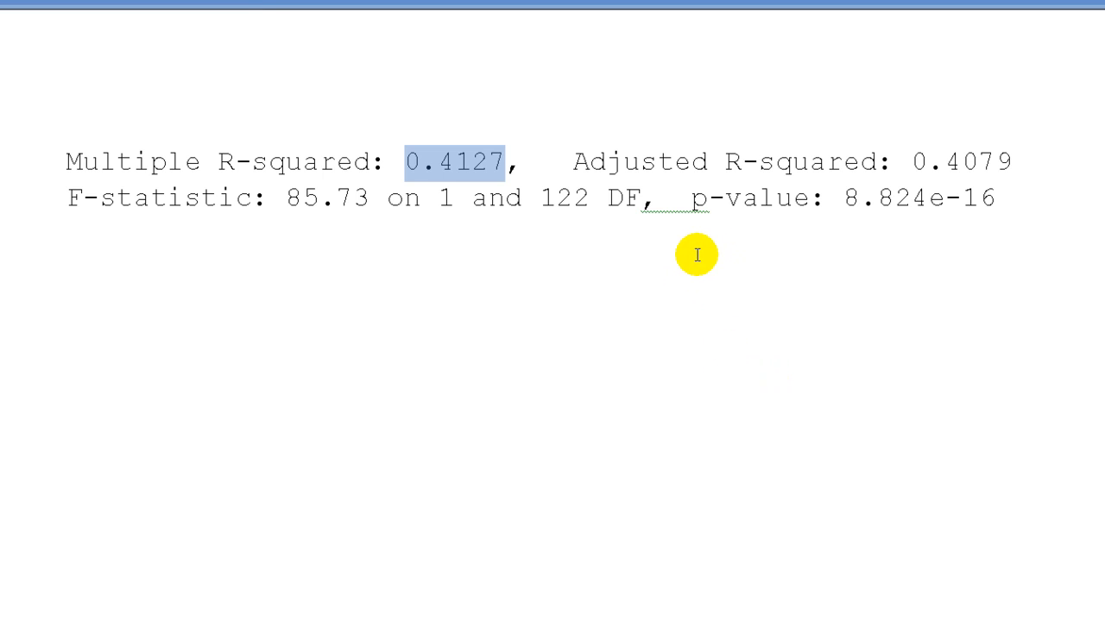
Examine the F-statistic and its p-value in the pasted regression output, comparing that p-value with the one for Area
left_click_drag(287, 197, 359, 186)
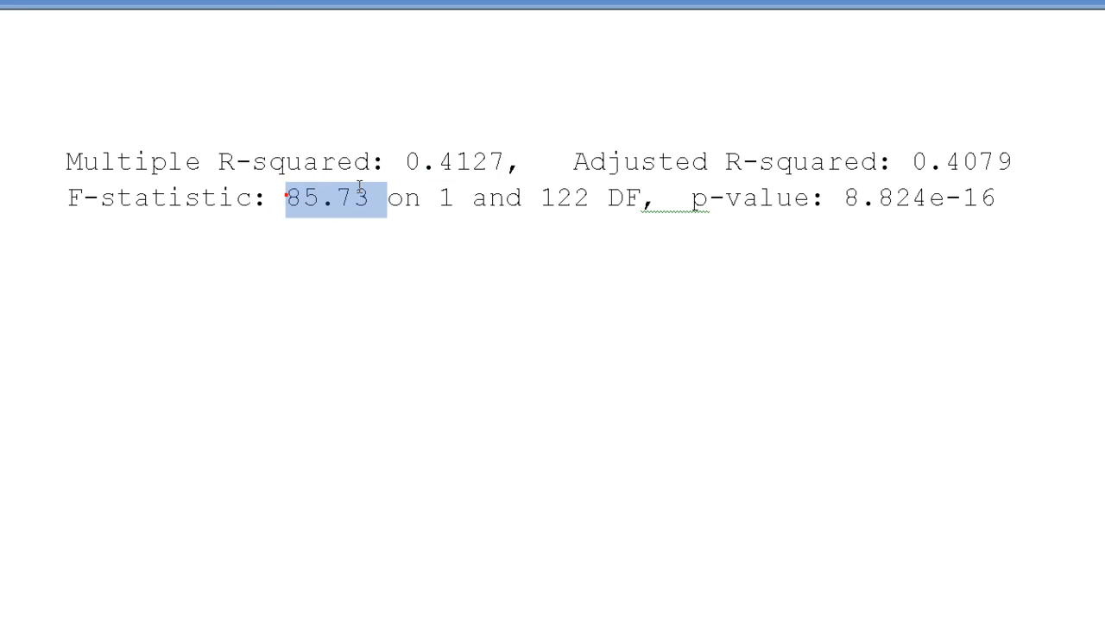
left_click_drag(998, 198, 851, 203)
scroll(777, 276, "up", 4)
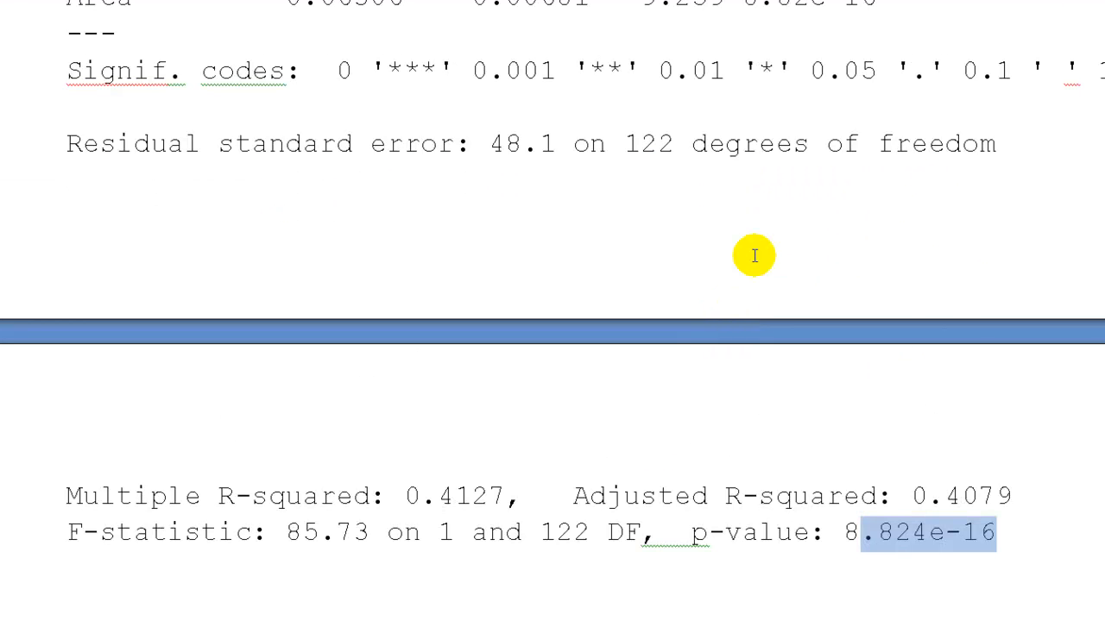
left_click_drag(881, 2, 761, 2)
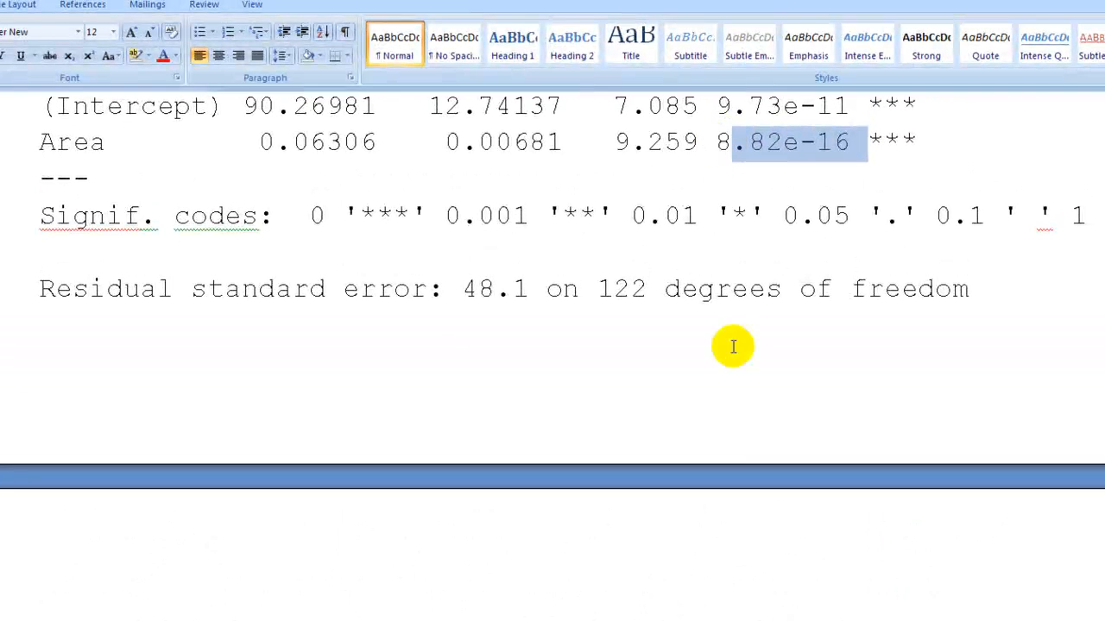
scroll(761, 574, "down", 2)
left_click(658, 589)
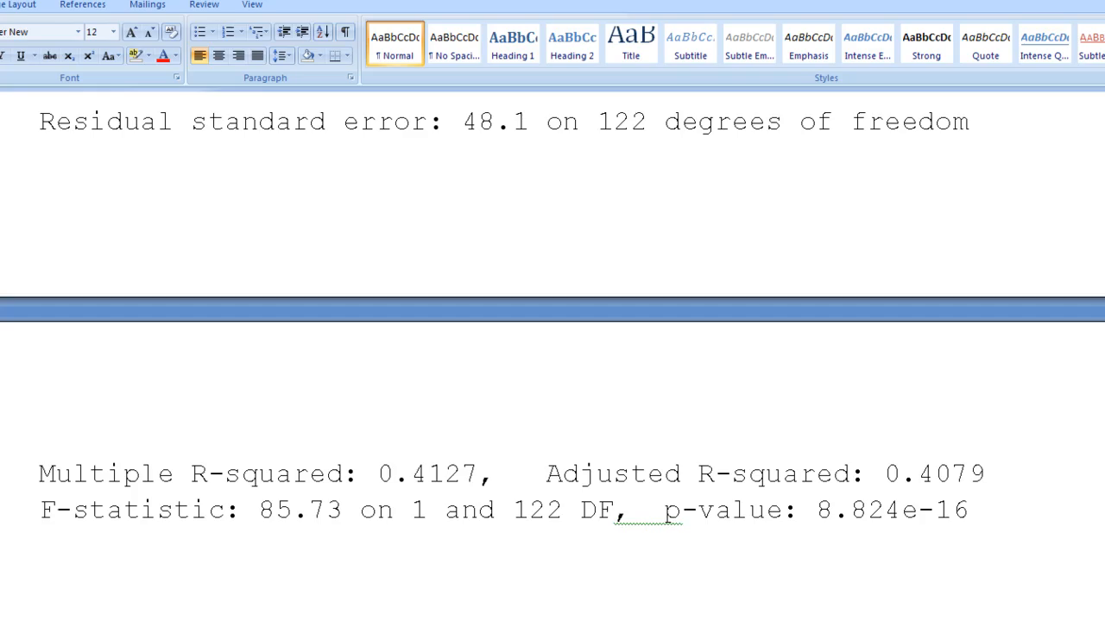
Switch to R Commander and set up a scatterplot with Area as the x-variable and Assess as the y-variable
left_click(552, 620)
left_click(591, 129)
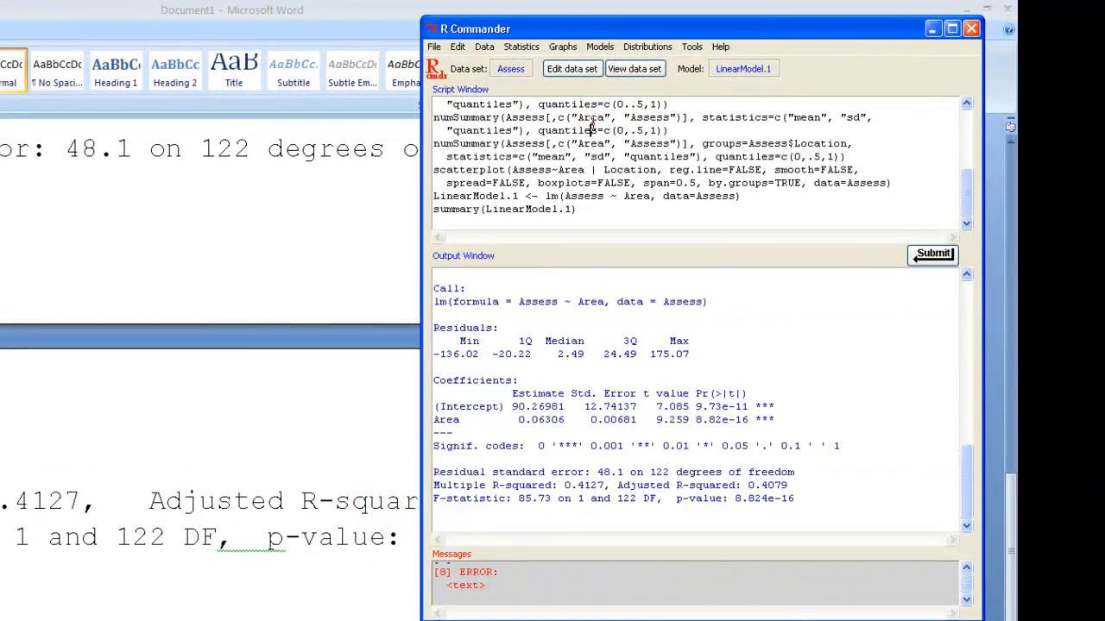
left_click(562, 47)
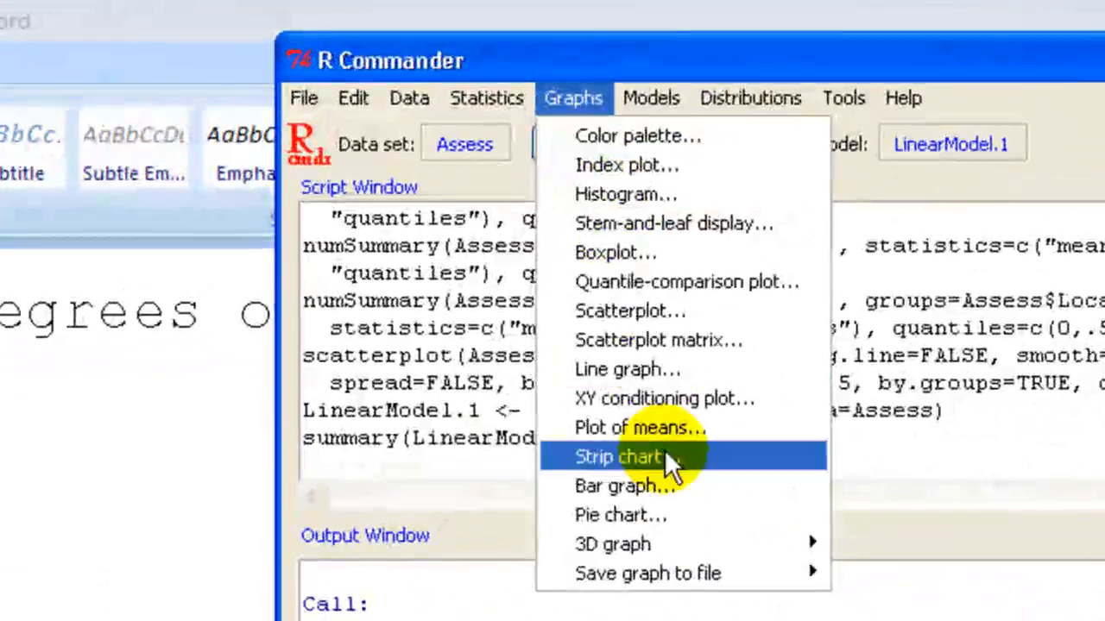
left_click(640, 310)
left_click(352, 249)
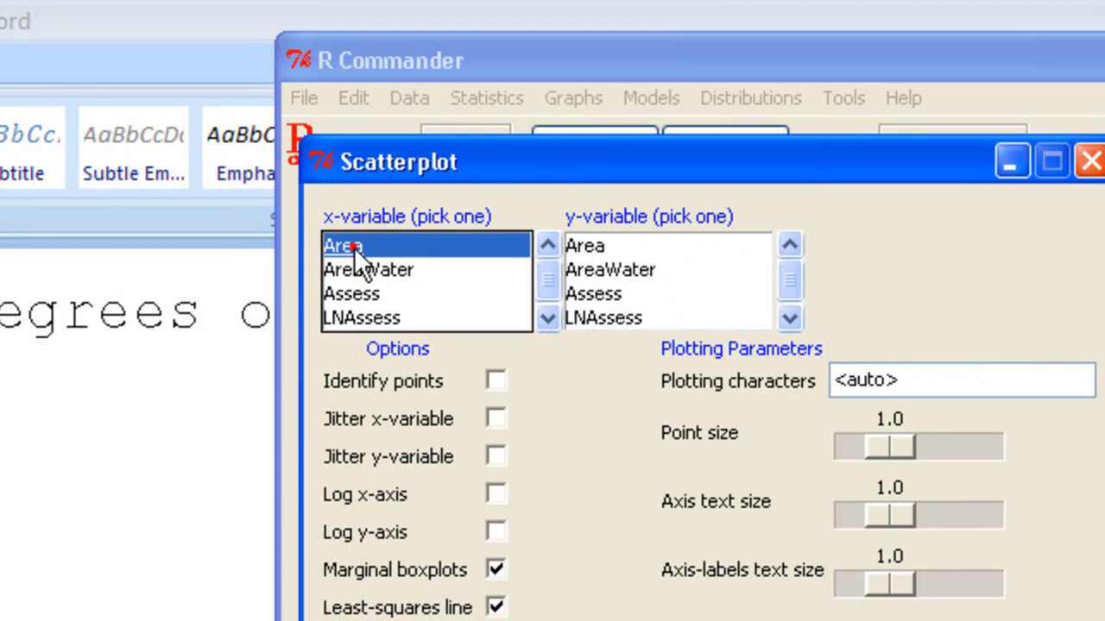
left_click(593, 294)
Turn off the scatterplot's marginal boxplots, least-squares line, smooth line and spread, and generate the plot
left_click(495, 570)
left_click(495, 607)
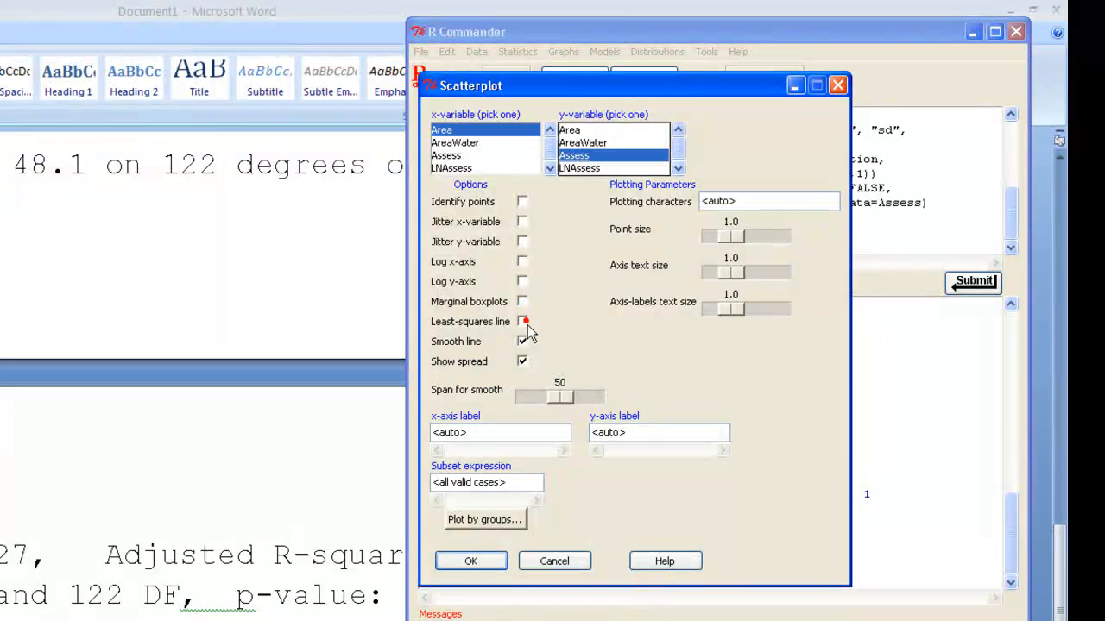
left_click(522, 341)
left_click(522, 361)
left_click(477, 561)
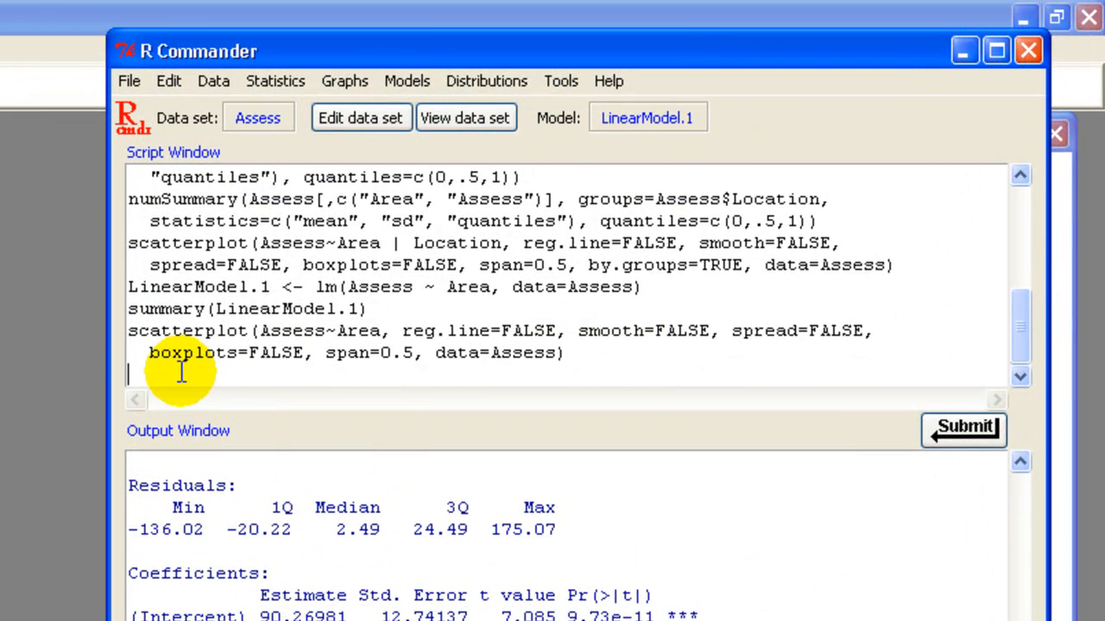
Add the overall regression line to the scatterplot by running abline(a=90.26981,b=.06306,lwd=1.5) from the end of the script
left_click(180, 371)
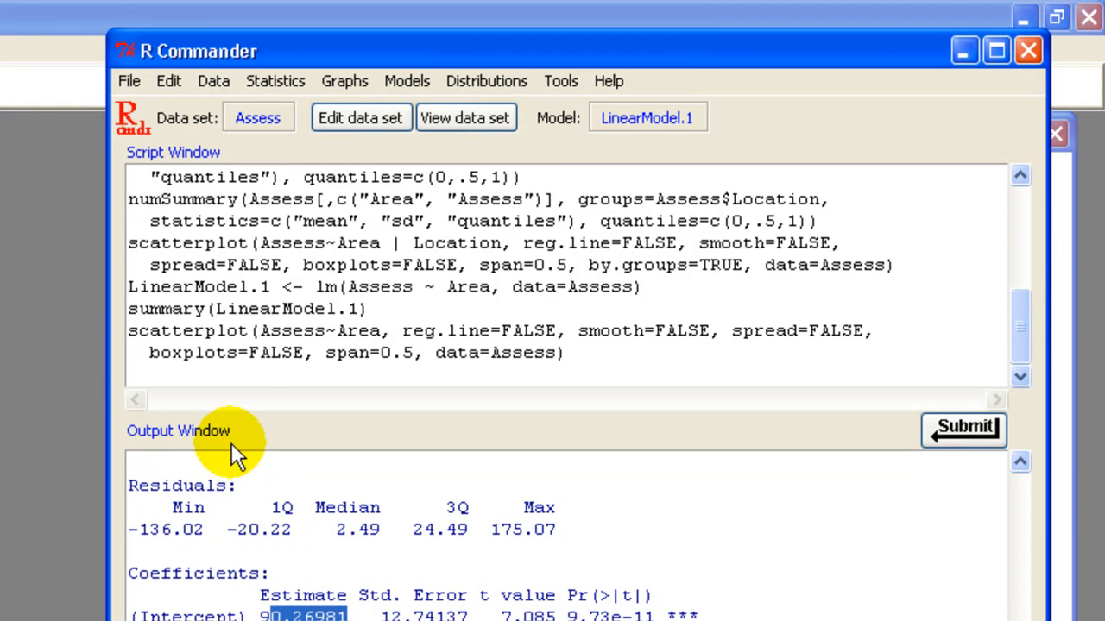
left_click(193, 377)
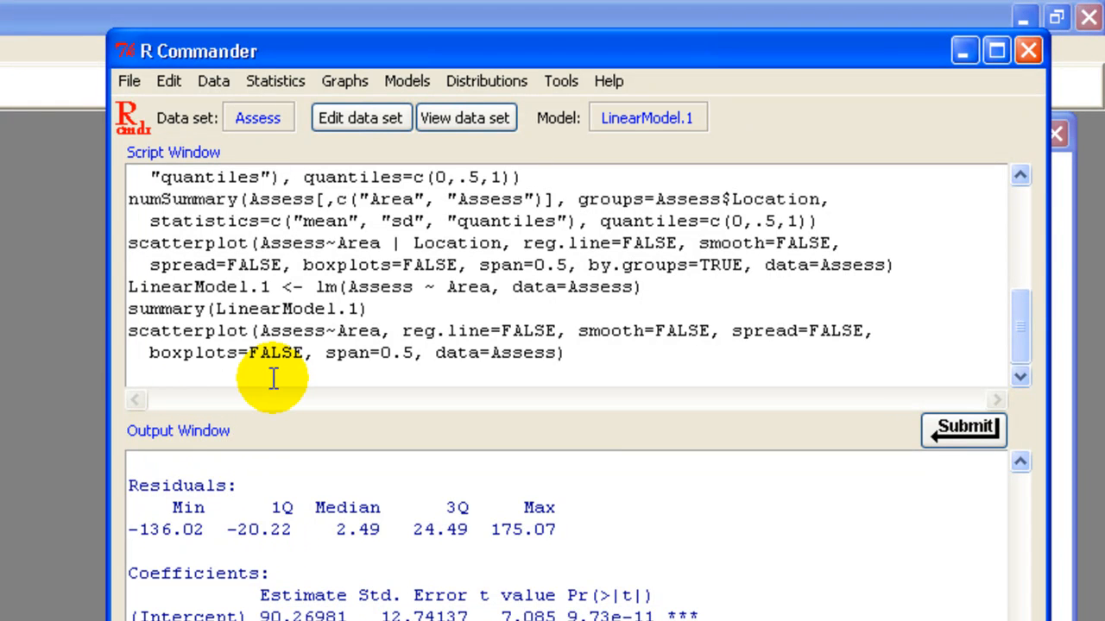
type("ab")
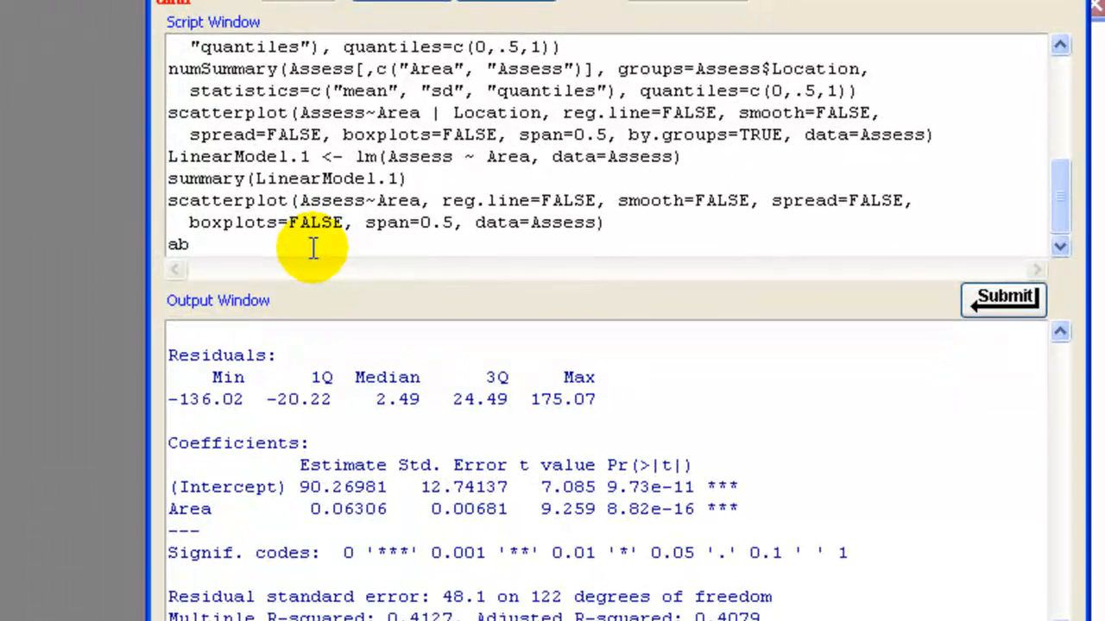
type("line(a=90.26981")
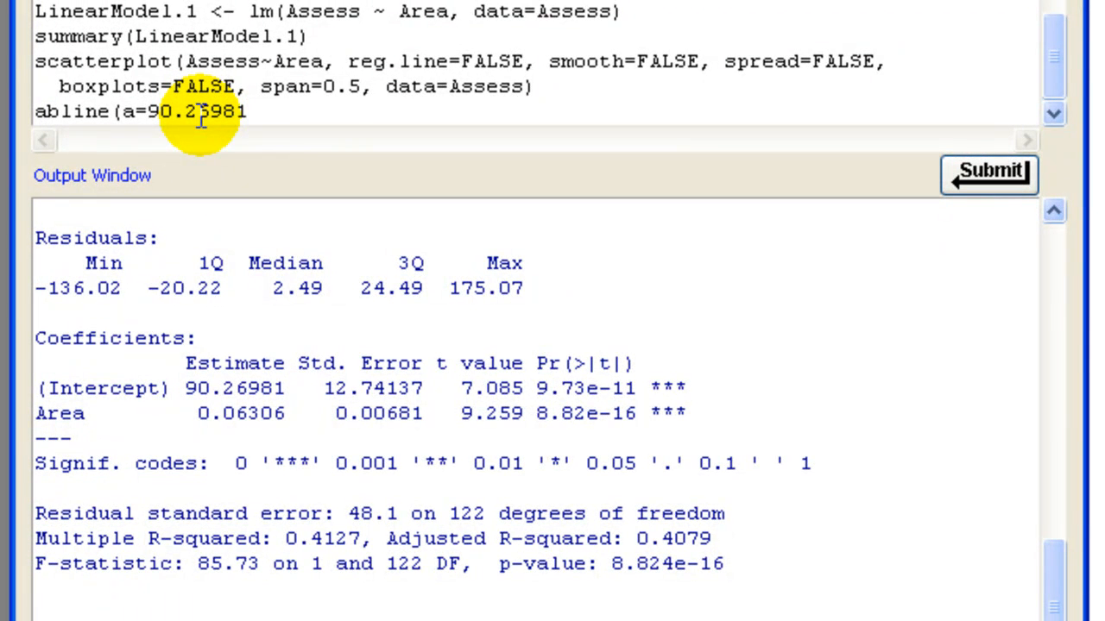
type(",b=.06306,")
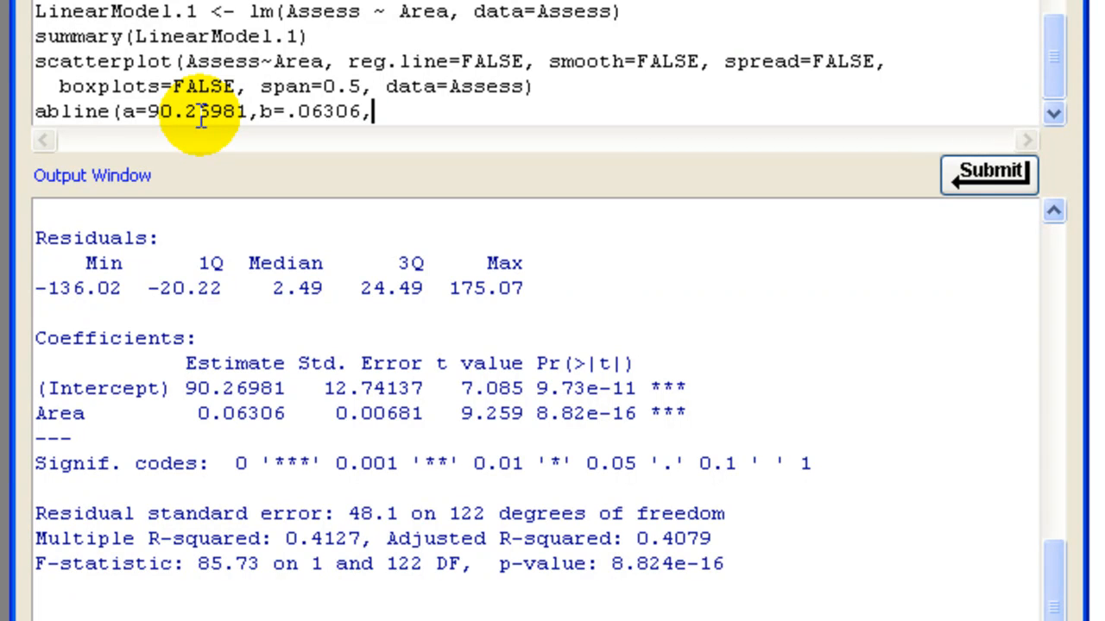
type("lwd=1.5)")
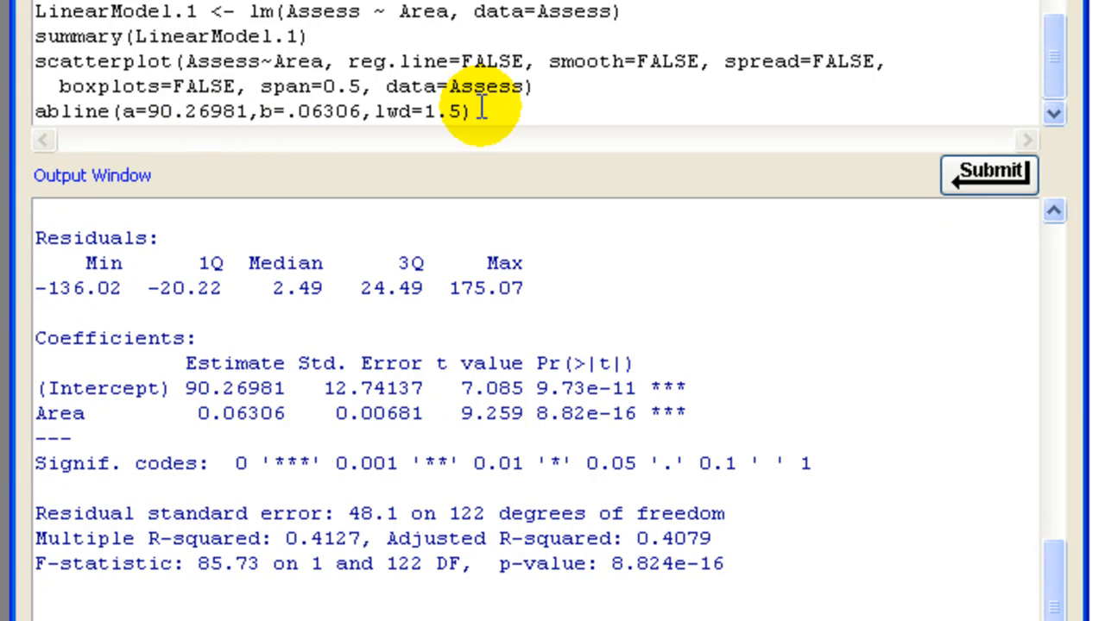
left_click_drag(486, 108, 34, 110)
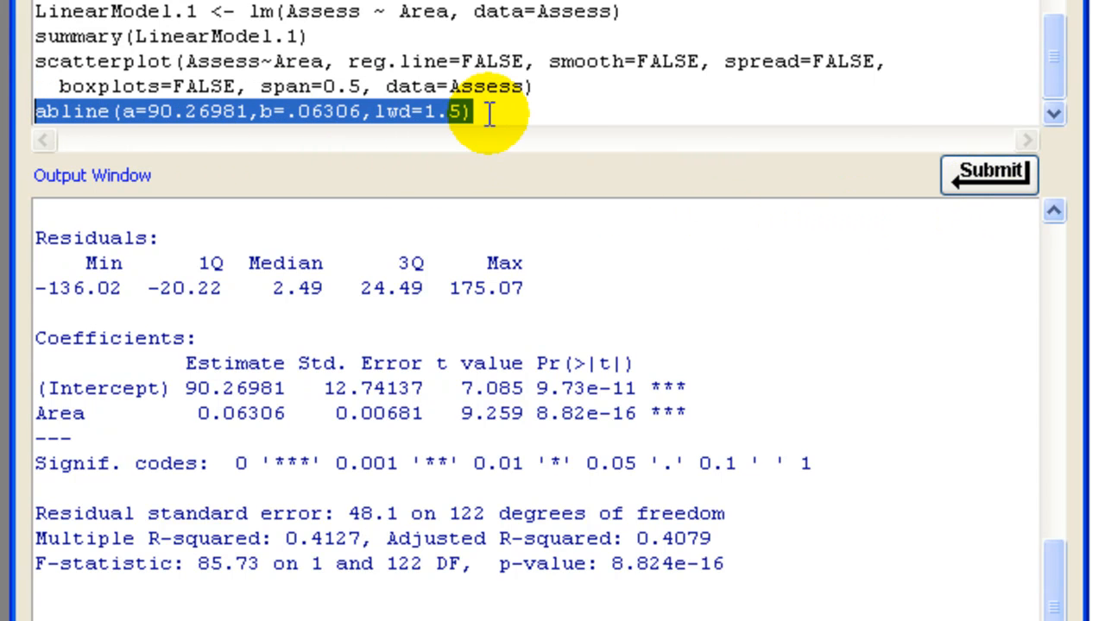
left_click(988, 171)
left_click(979, 172)
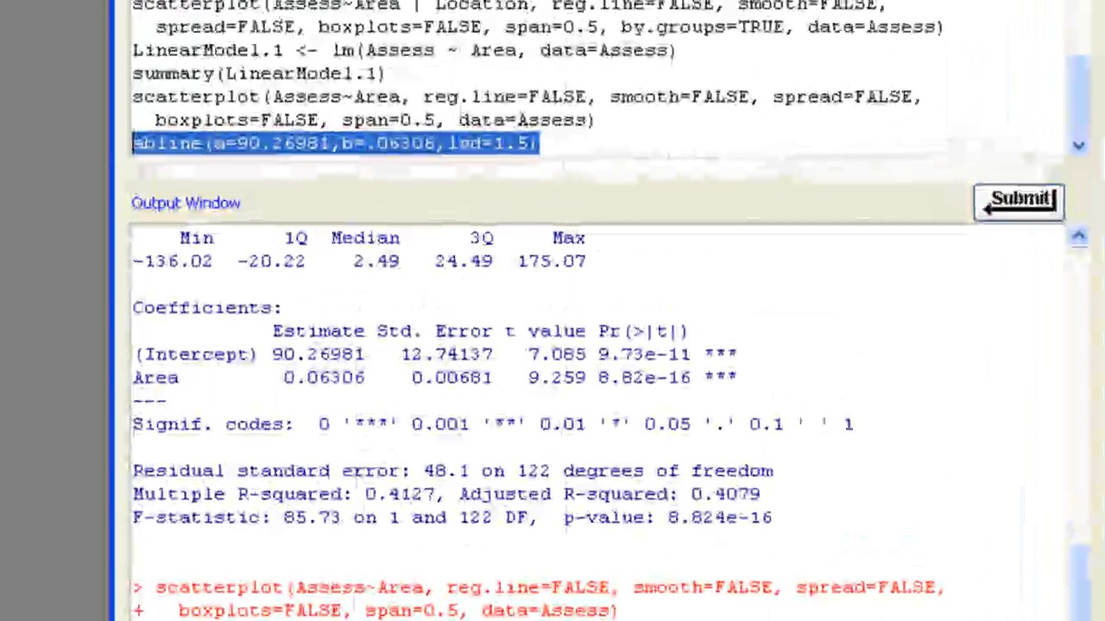
Write text(x=1600,y=360,label="Assess-hat=90.27 + 0.063*Area") on a new script line below the abline command
left_click(612, 144)
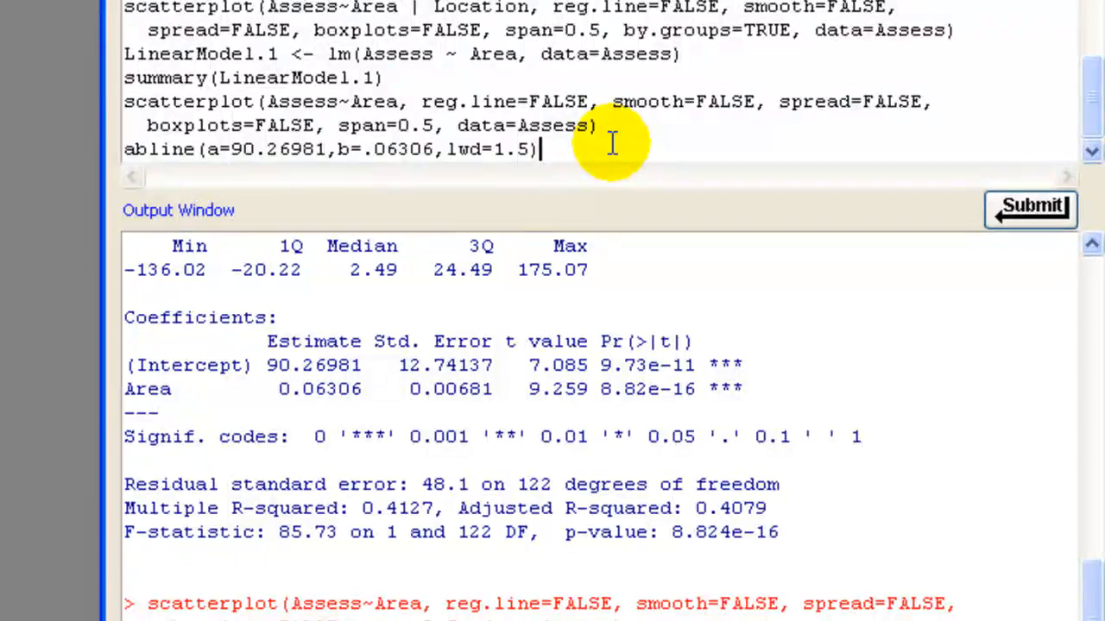
key("Return")
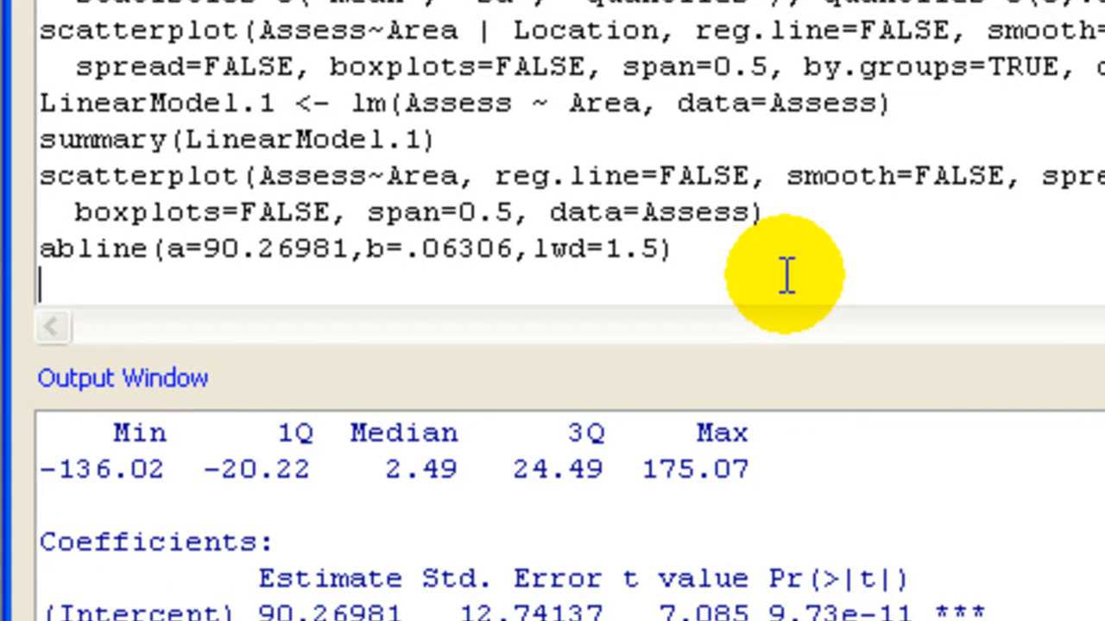
type("text(")
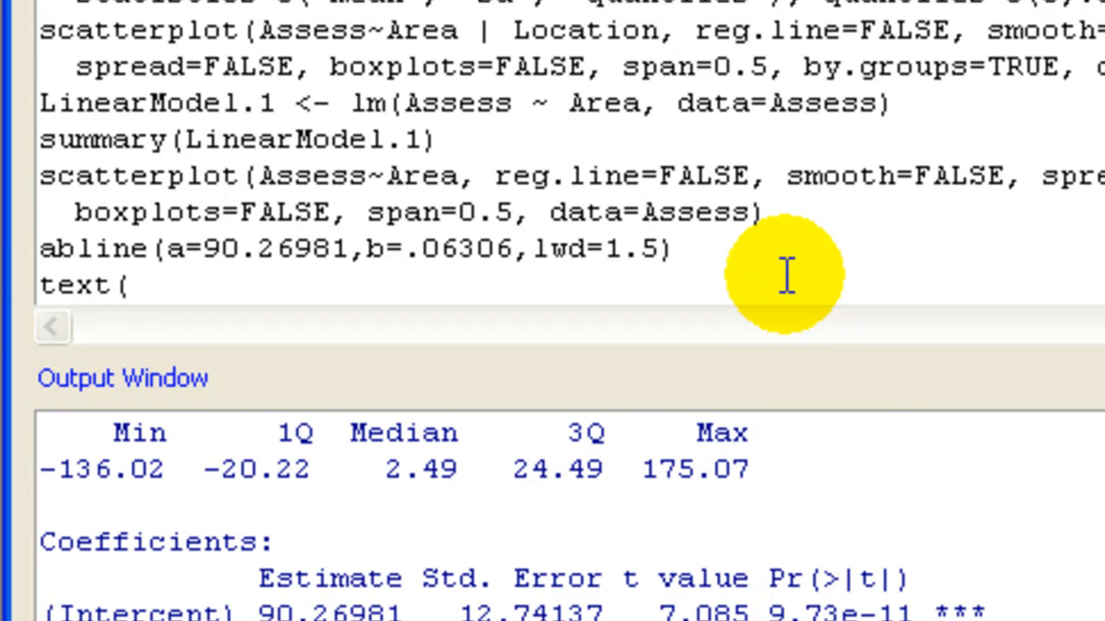
type("x=1600,y=36")
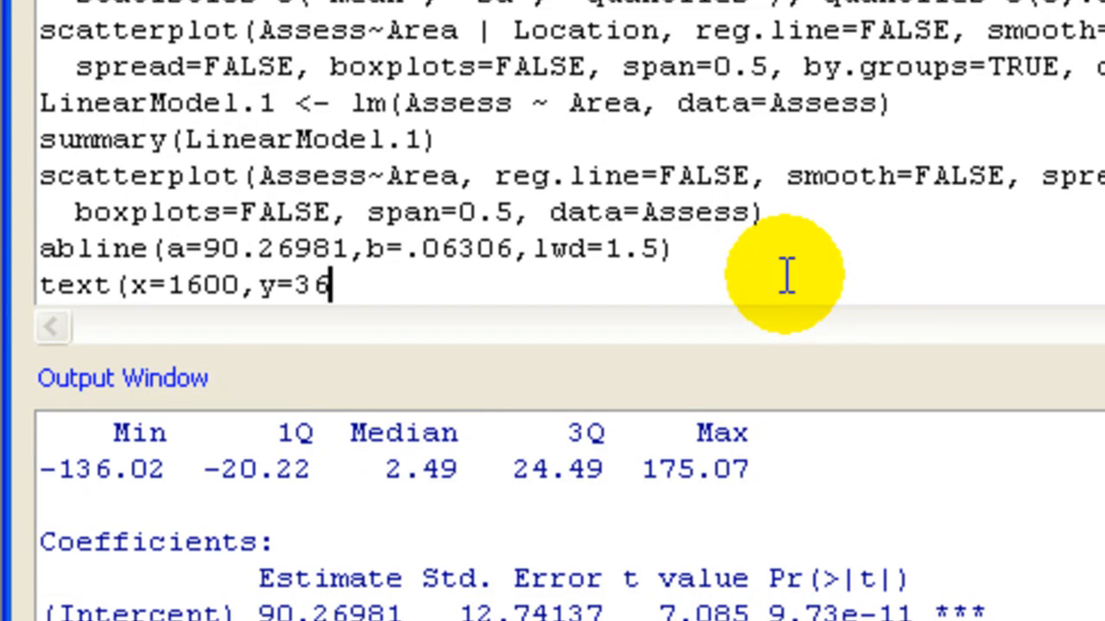
type("0,la")
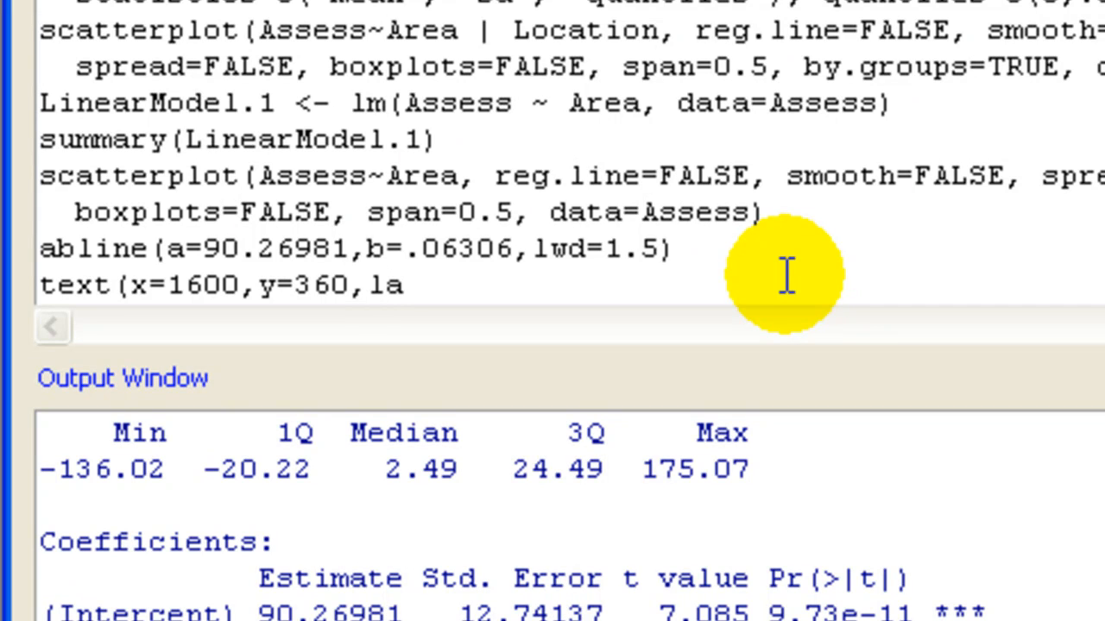
type("bel=\"")
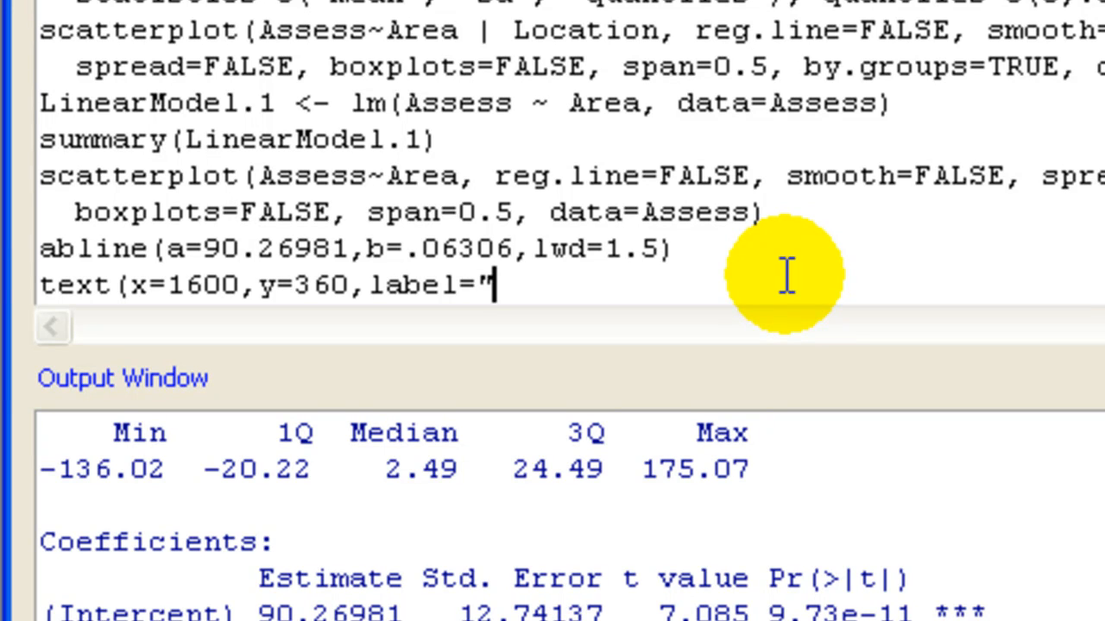
type("Assess")
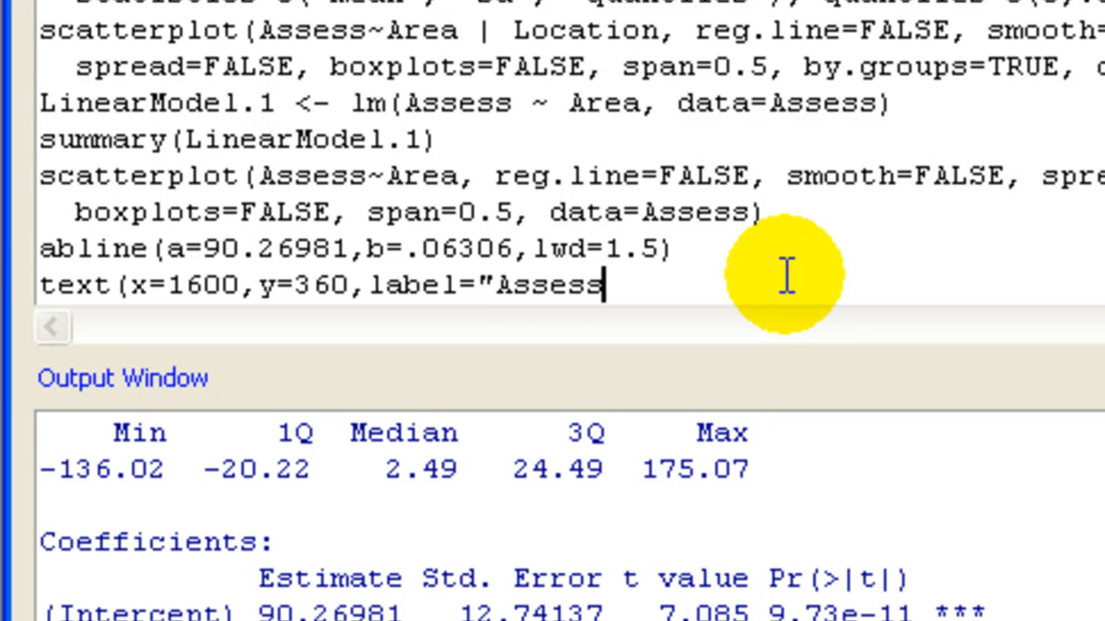
type("-hat=")
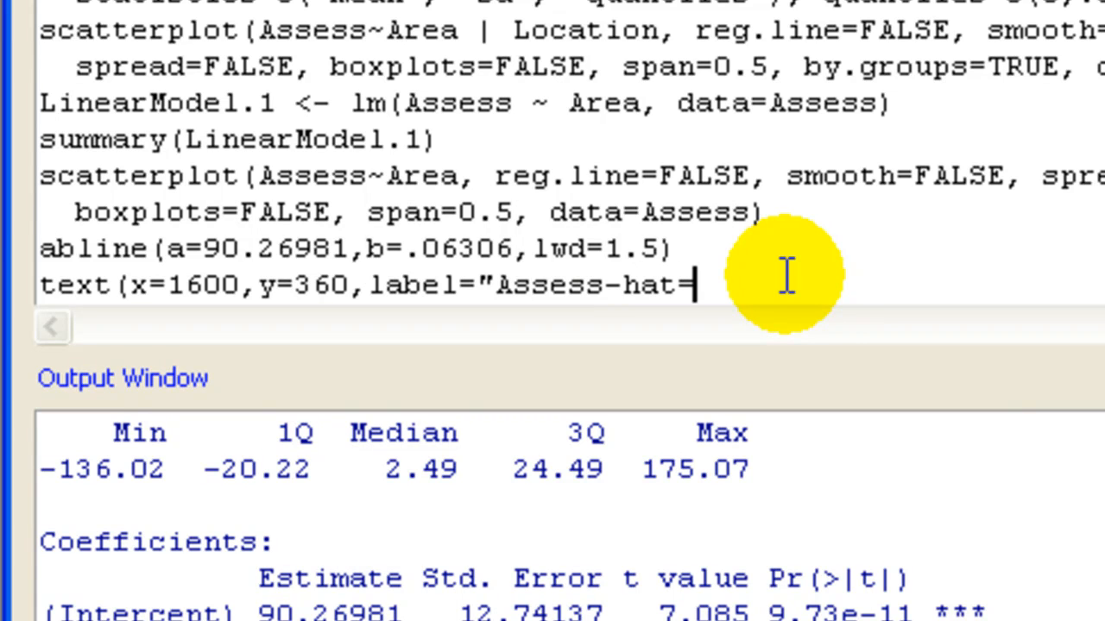
type("90.")
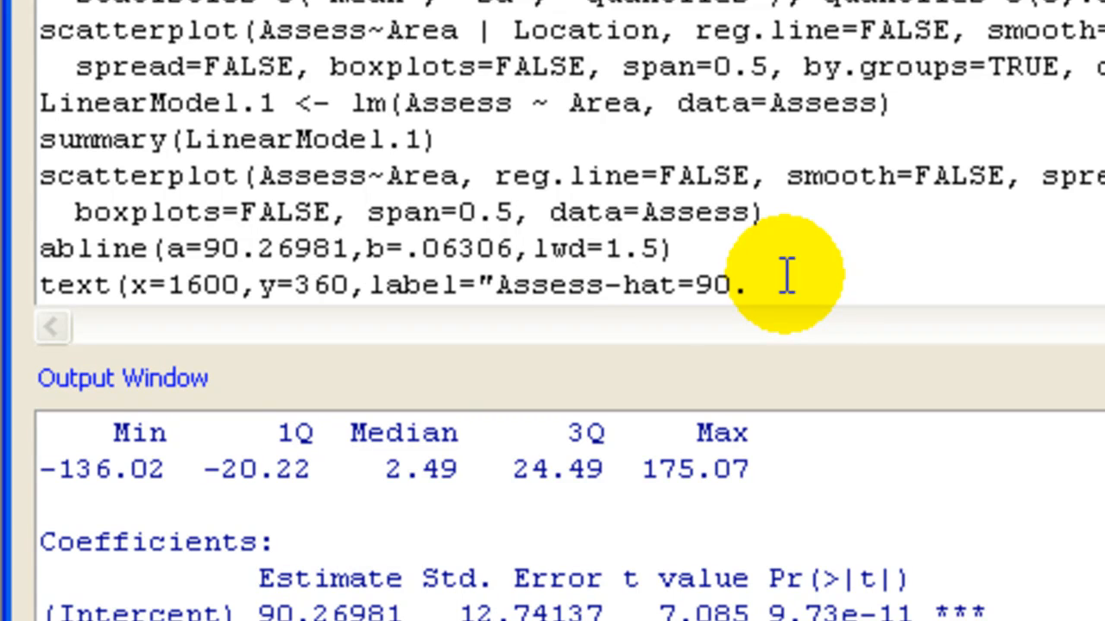
type("27 + 0.063")
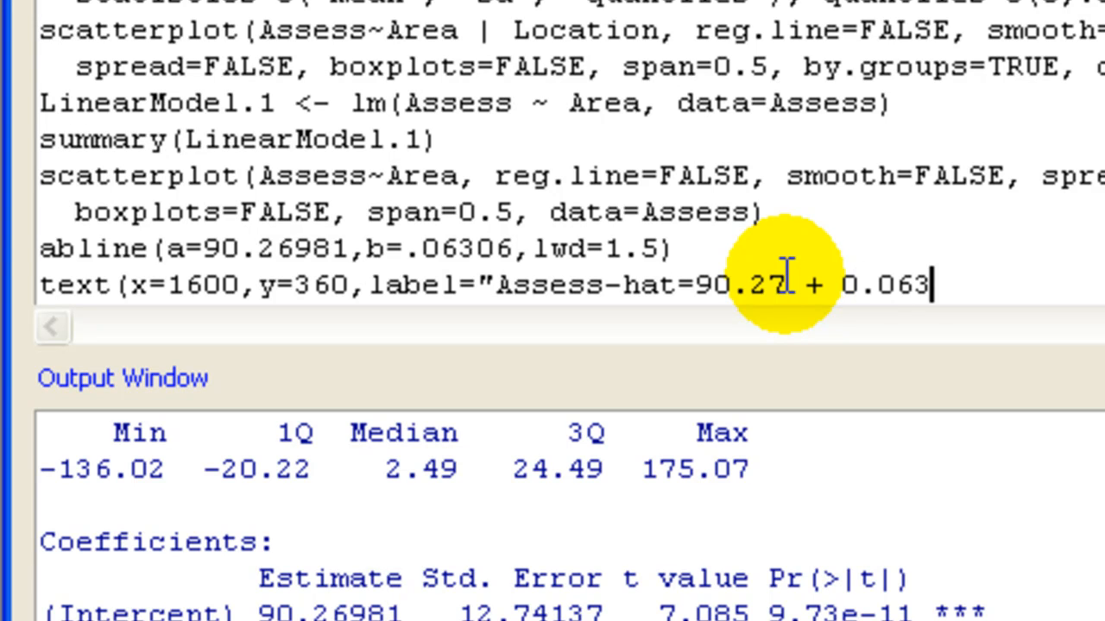
type("*Area")
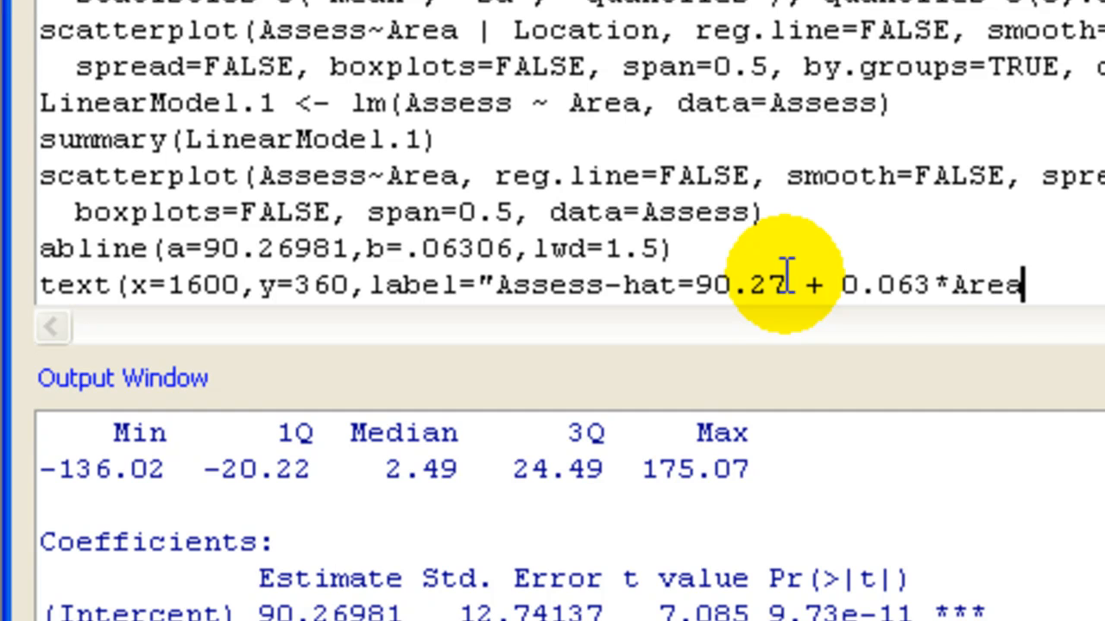
type("\"")
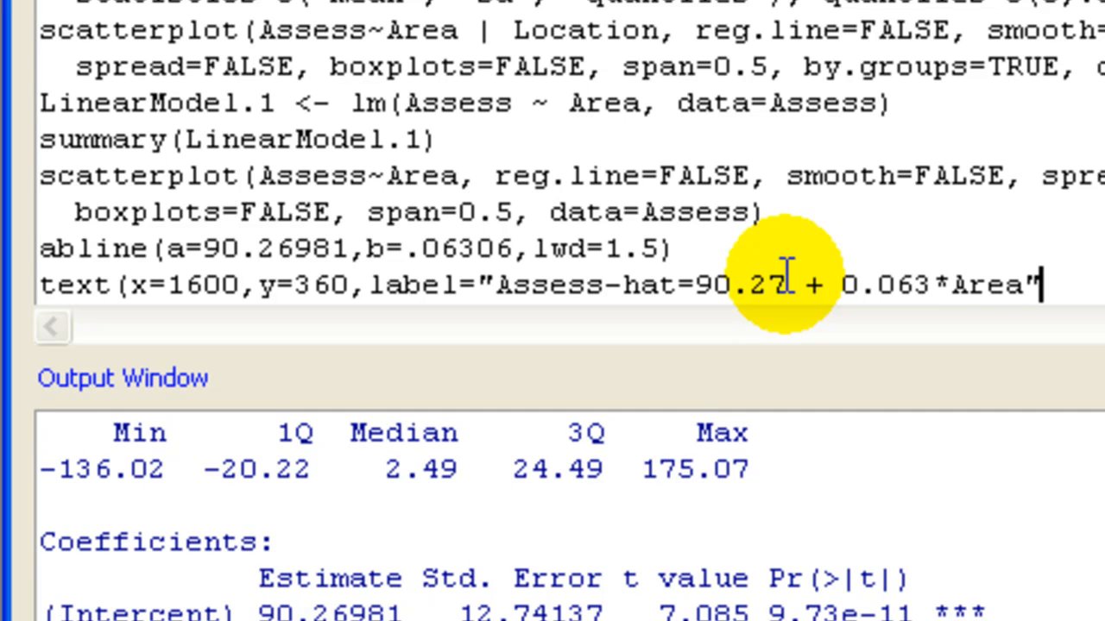
type(")")
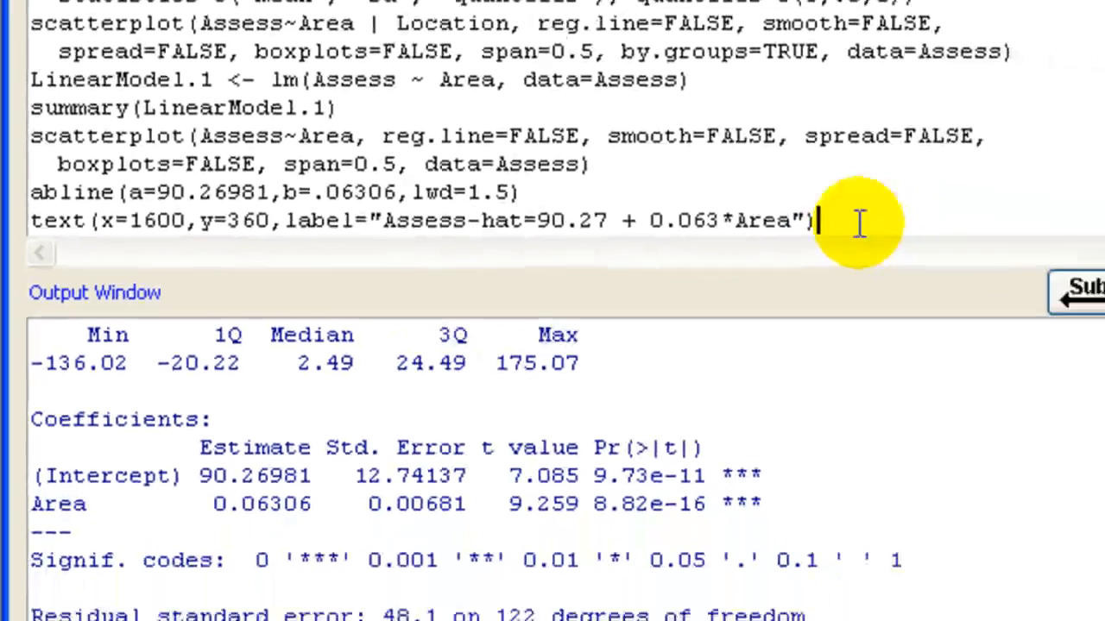
Run the text command to place the regression equation label on the scatterplot
left_click_drag(861, 223, 27, 207)
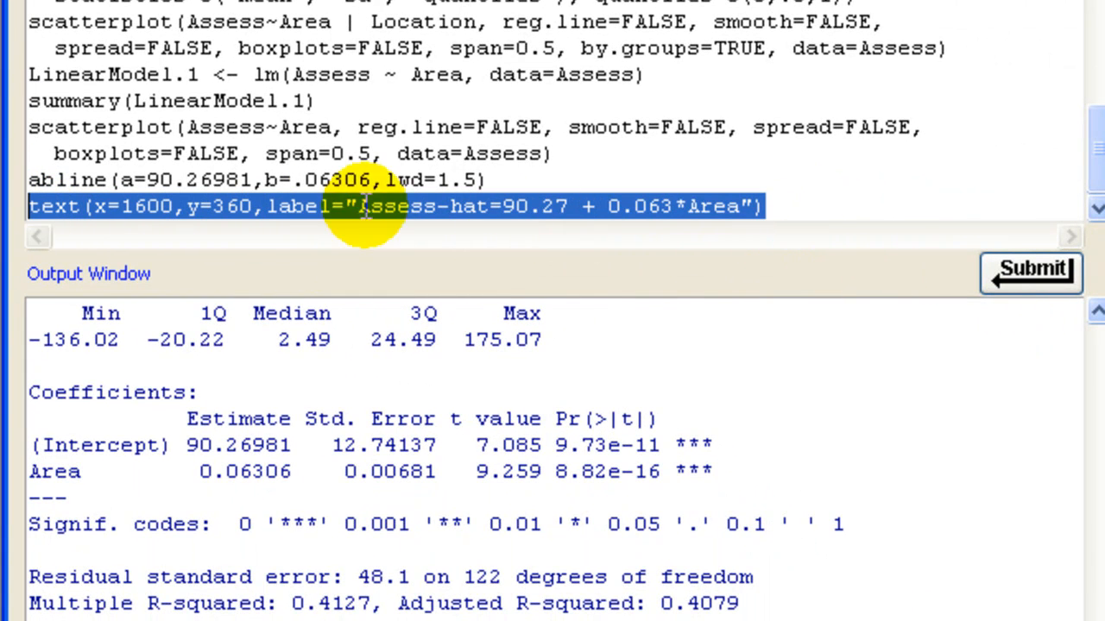
left_click(1013, 261)
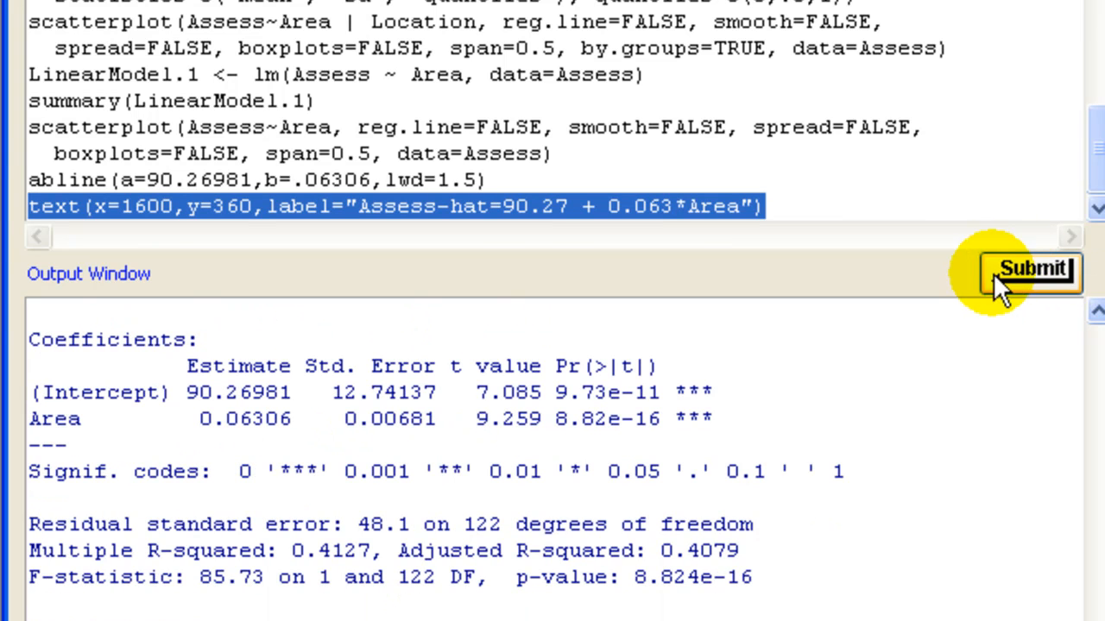
key("alt+Tab")
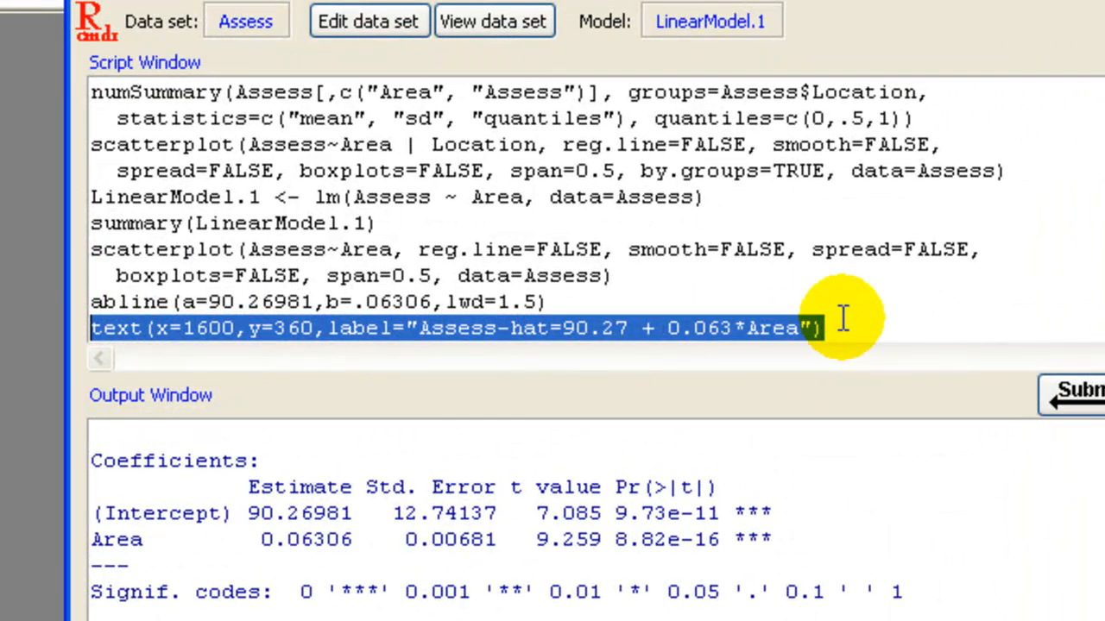
Duplicate the text command on a new script line below it and set the copy's y position to 340
left_click_drag(845, 317, 80, 320)
key("ctrl+c")
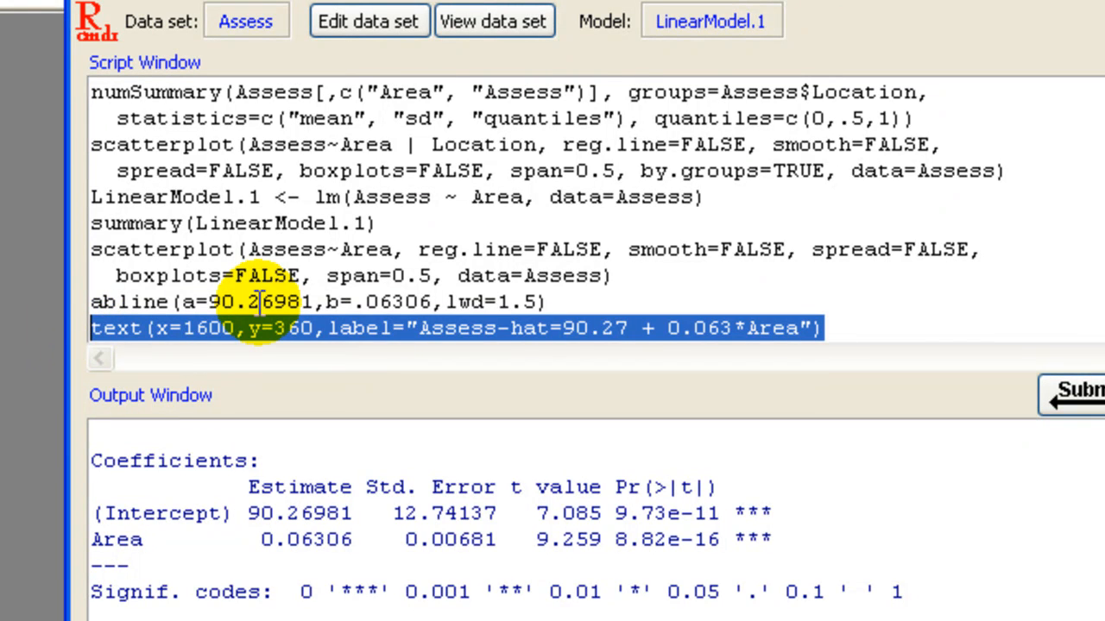
left_click(887, 319)
key("Return")
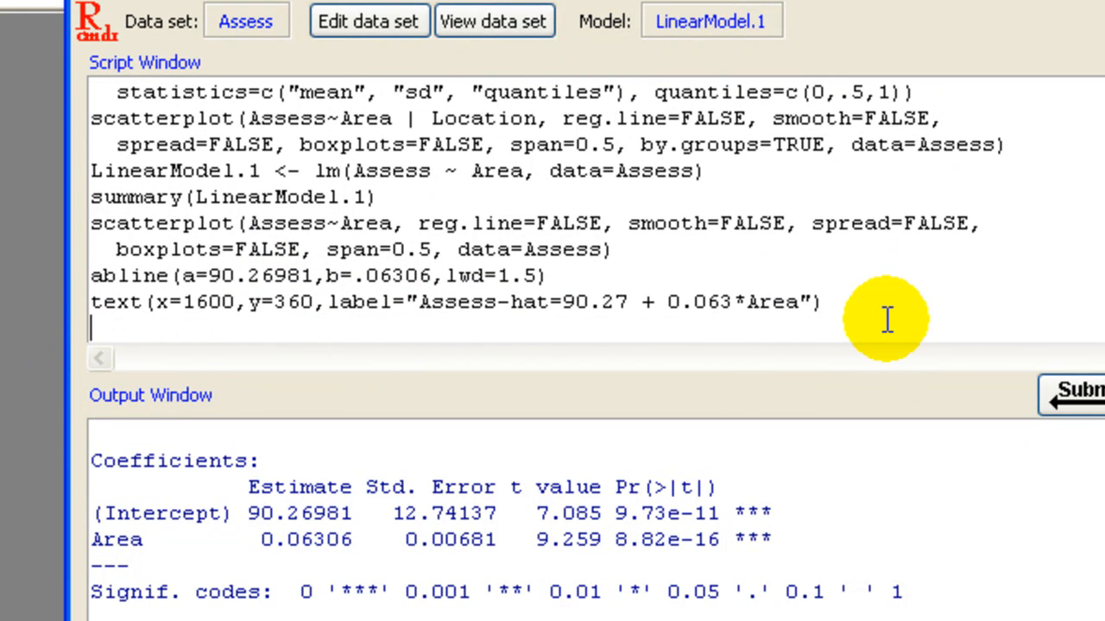
key("ctrl+v")
left_click(304, 326)
key("BackSpace")
type("4")
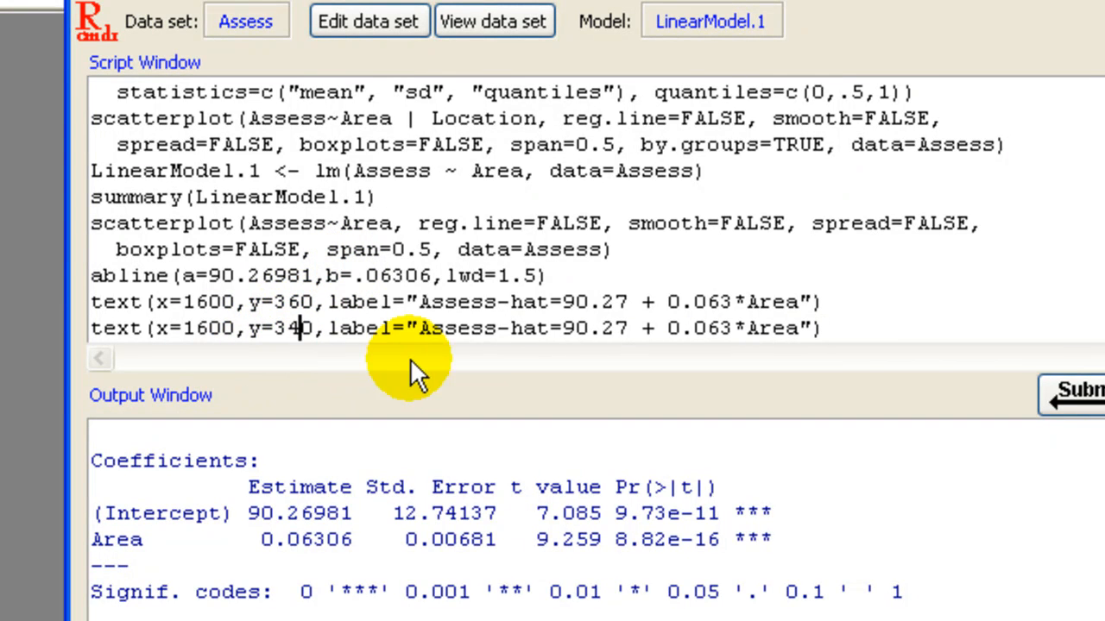
Change the copied text command's label to "R-sq=41.3%, S=48.1" and run that line to add it to the scatterplot
double_click(418, 319)
left_click(439, 322)
left_click_drag(439, 326, 788, 311)
type("R-sq")
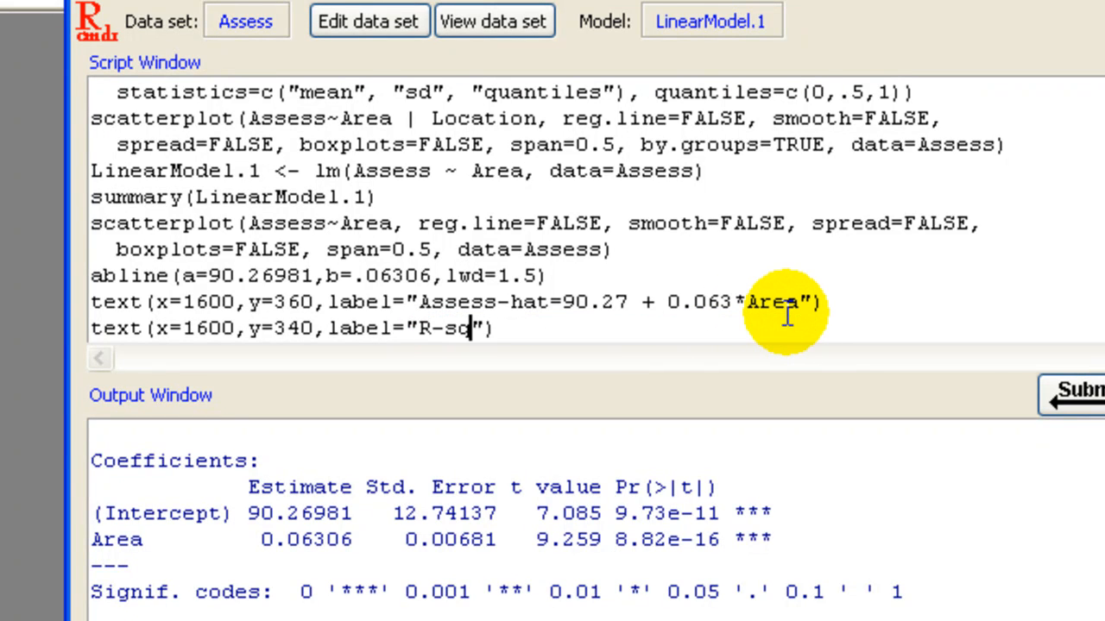
type("=41.3%, S=")
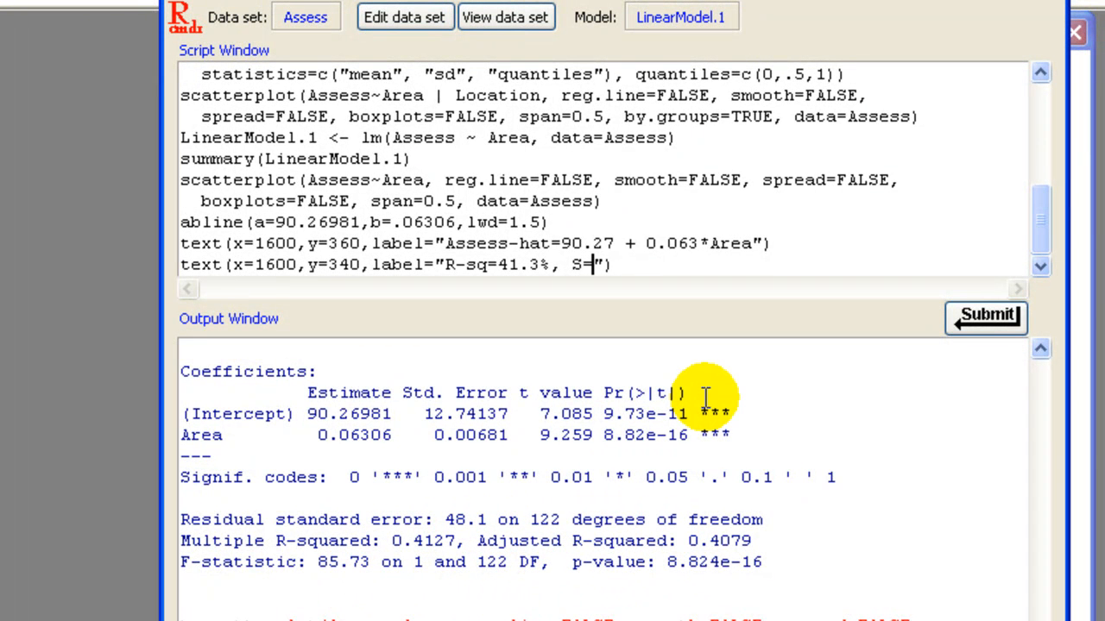
type("48.1")
left_click_drag(656, 264, 175, 268)
left_click(989, 326)
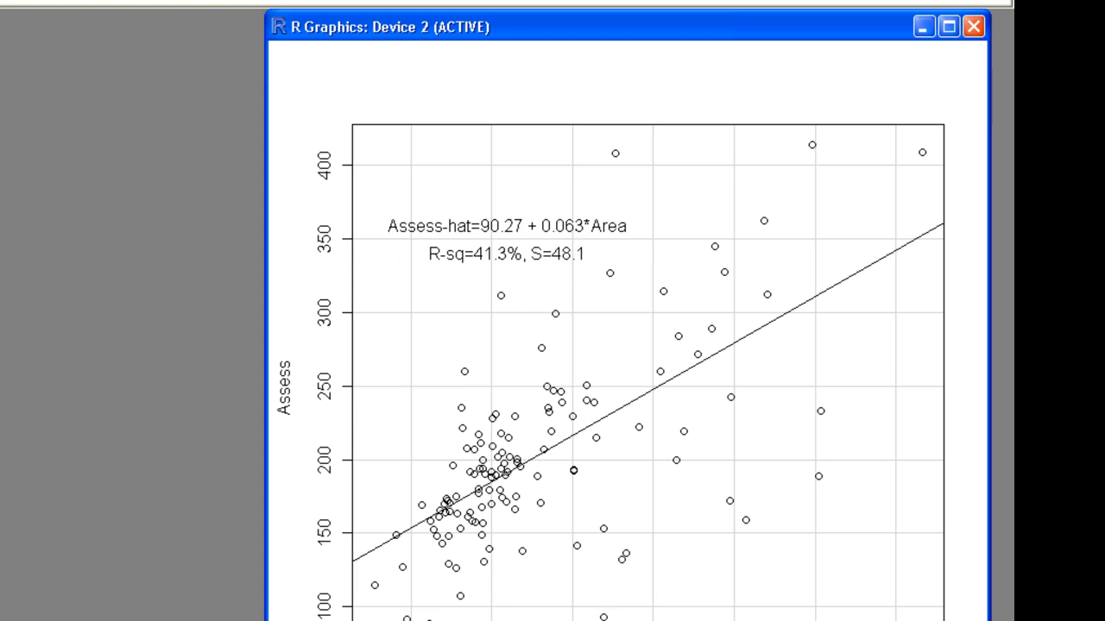
Place the annotated scatterplot below the regression output in the Word document and shrink it proportionally to about a quarter of the text width
left_click(377, 57)
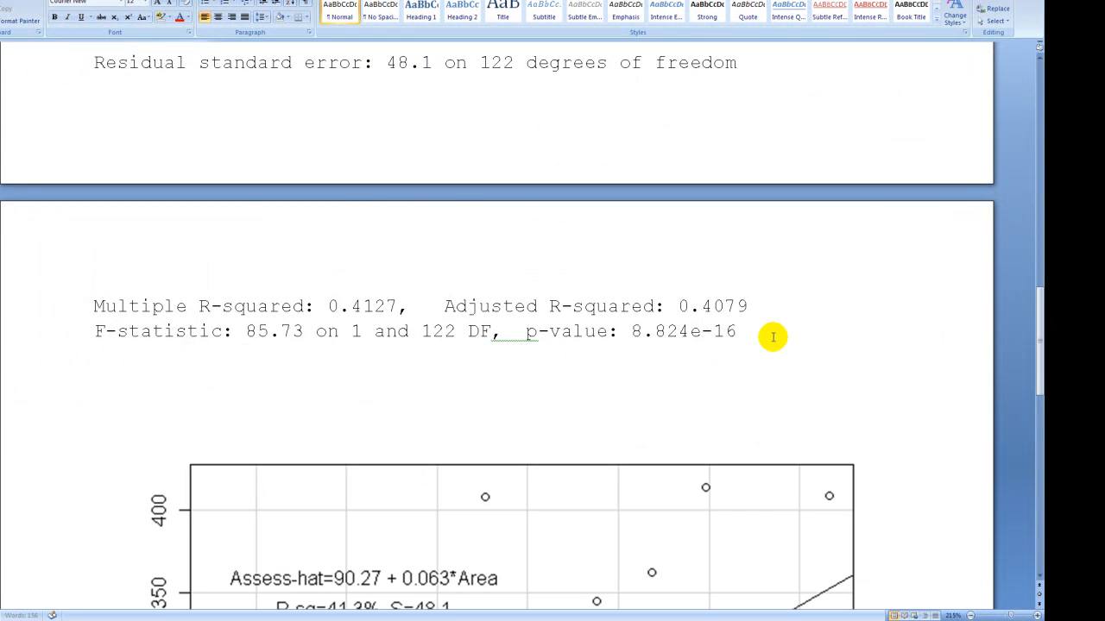
scroll(771, 337, "down", 10)
left_click(780, 393)
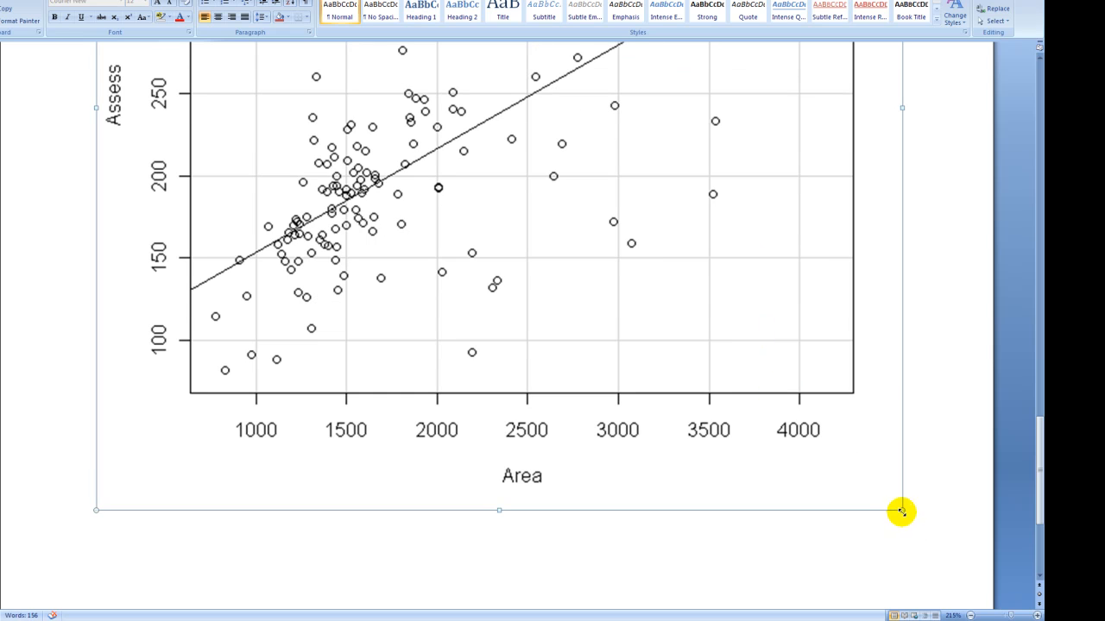
left_click_drag(392, 139, 383, 130)
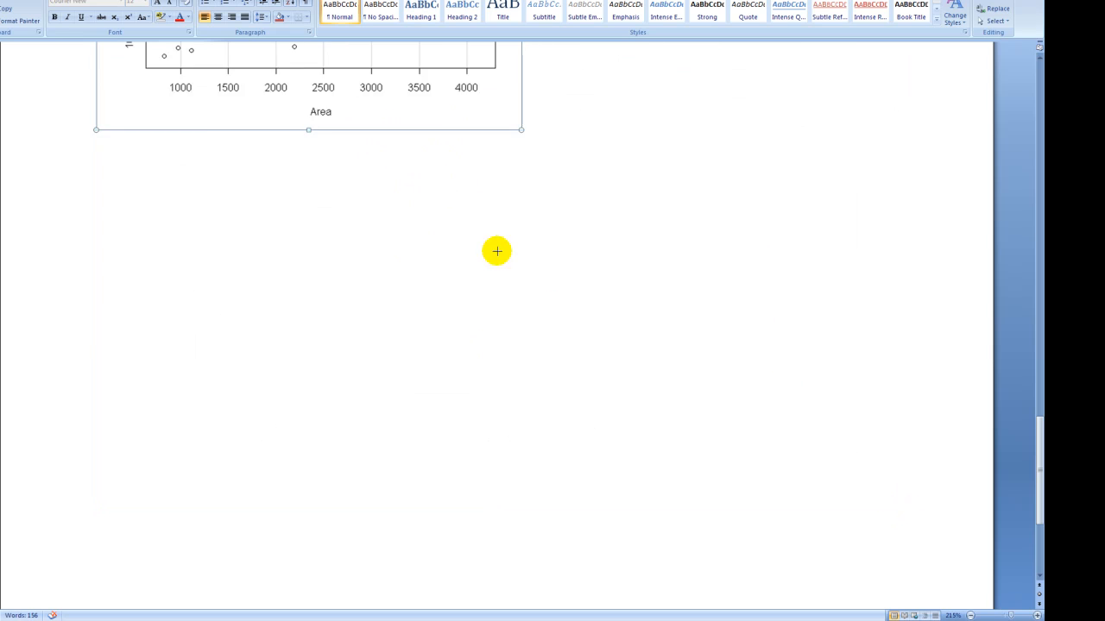
scroll(518, 272, "up", 3)
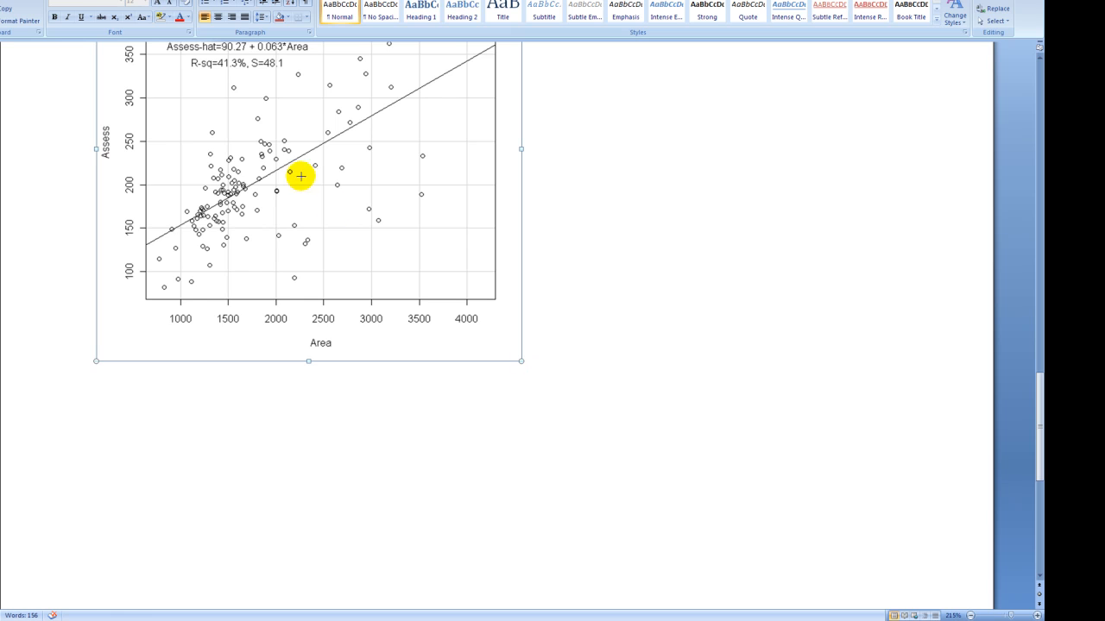
left_click_drag(301, 176, 302, 178)
scroll(420, 316, "up", 5)
left_click(421, 367)
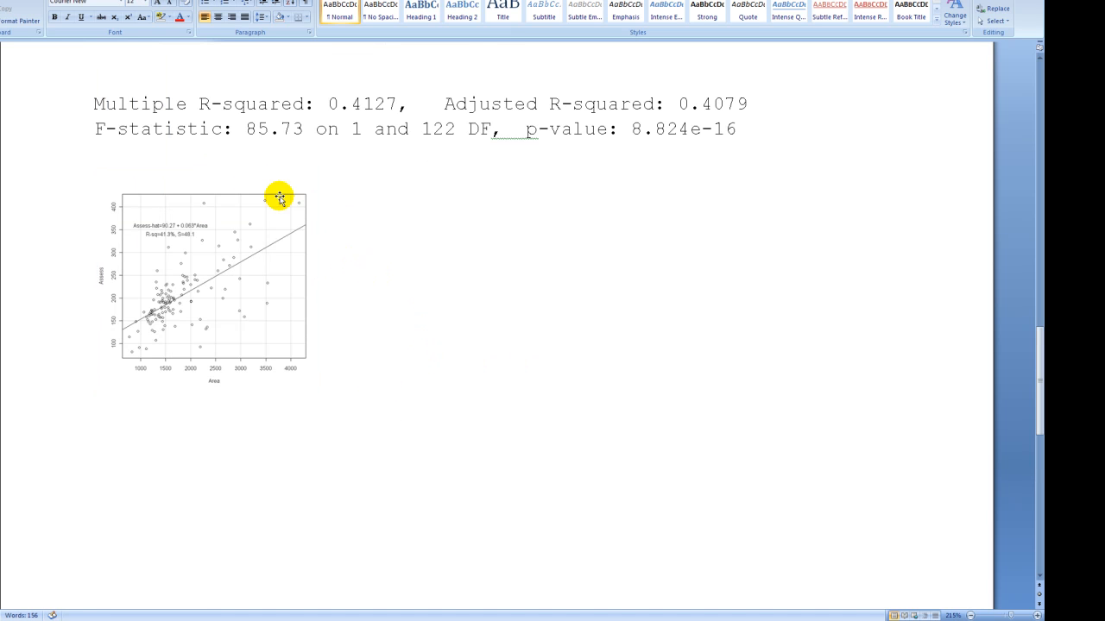